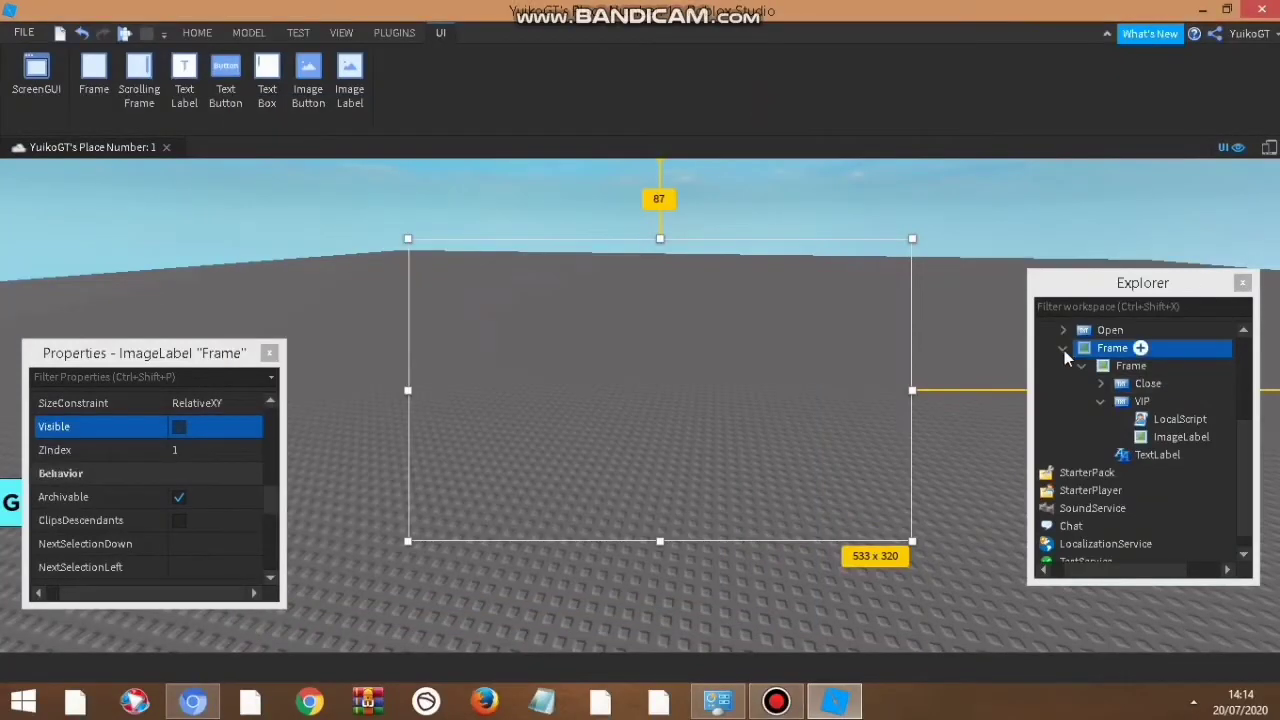
Delete the old LocalScript inside the VIP button in Explorer
left_click(1063, 349)
scroll(1052, 445, "up", 1)
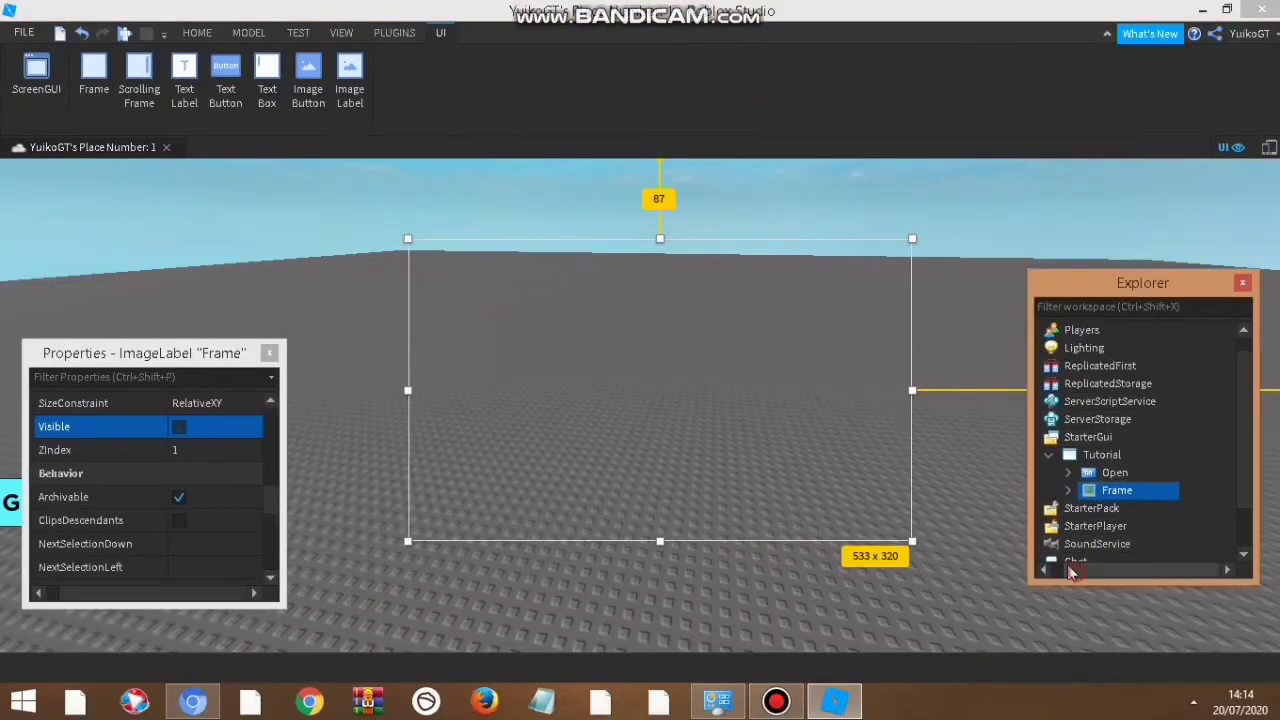
left_click(1068, 490)
scroll(1110, 470, "down", 2)
left_click(1152, 466)
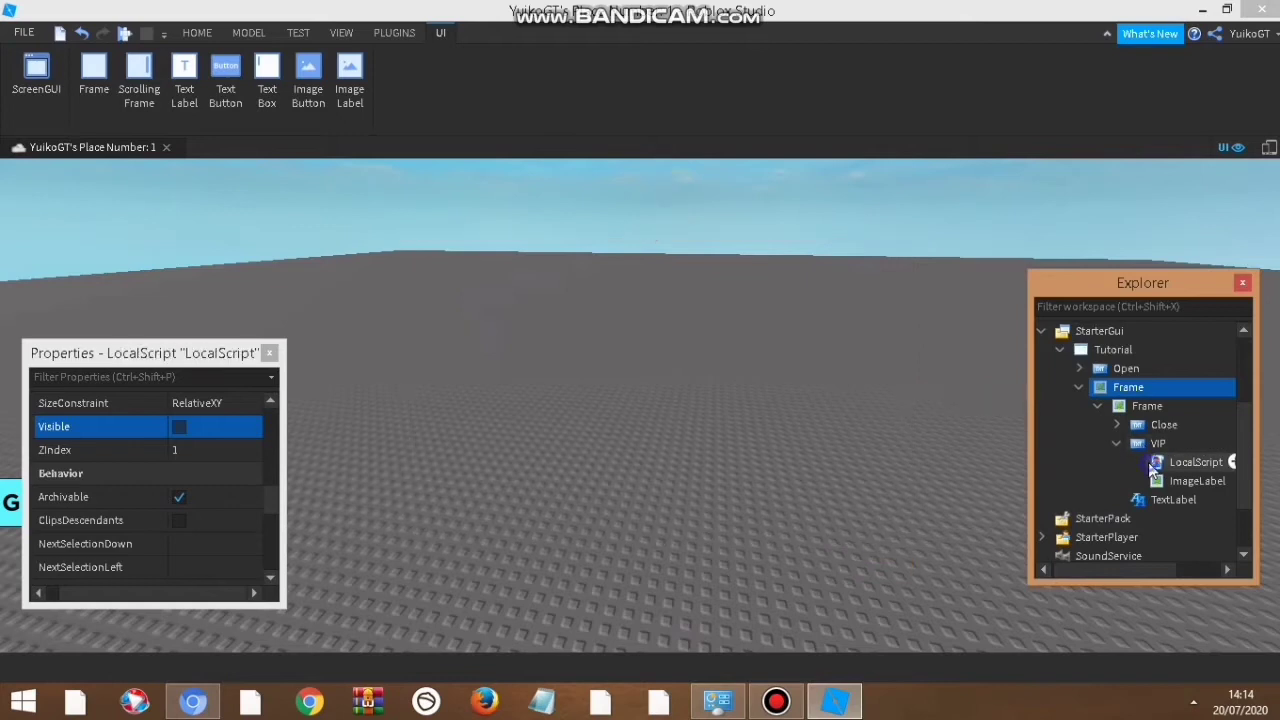
right_click(1152, 466)
left_click(1130, 123)
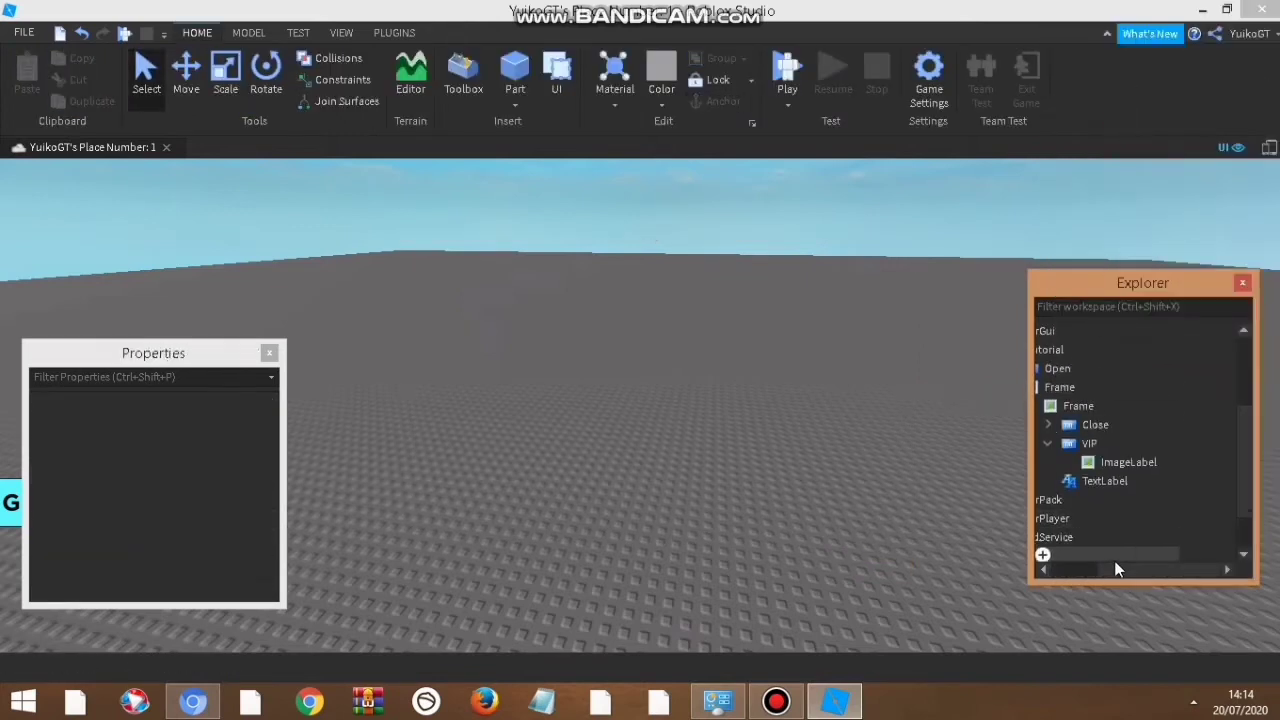
left_click_drag(1117, 569, 1072, 569)
Collapse the Frame, Tutorial and StarterGui branches and briefly check Workspace
left_click(1081, 383)
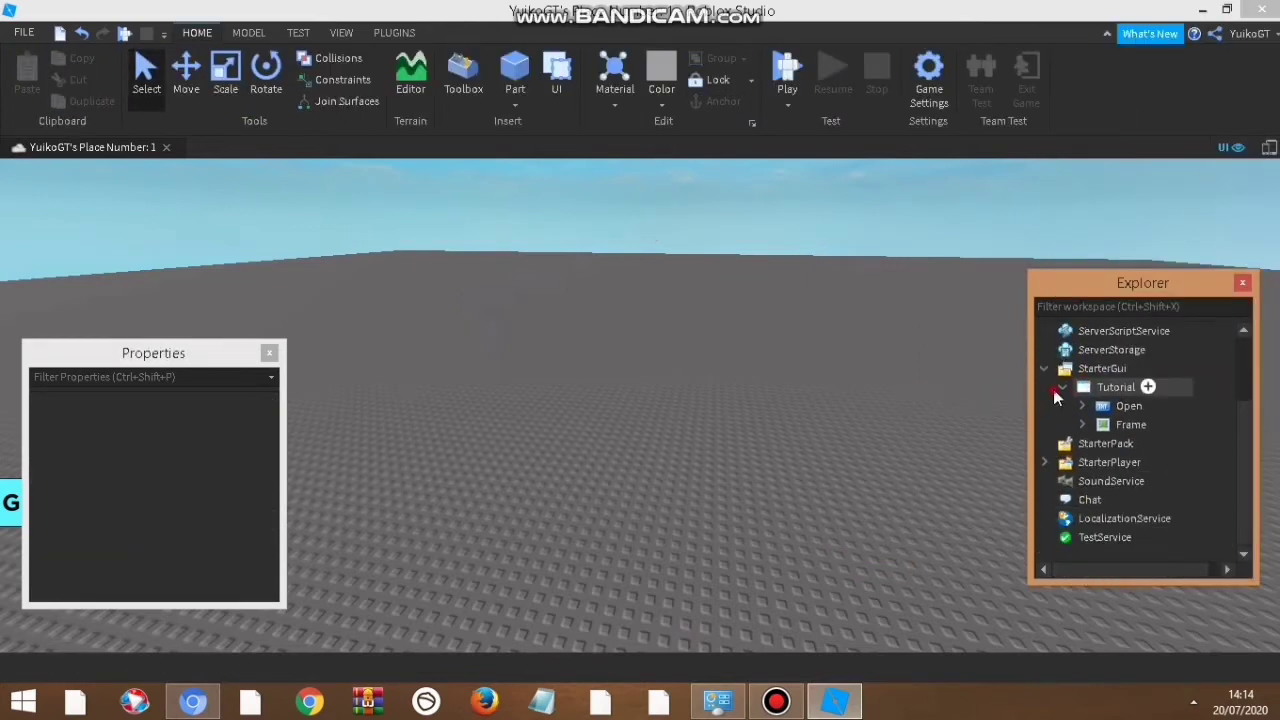
left_click(1053, 389)
left_click(1044, 406)
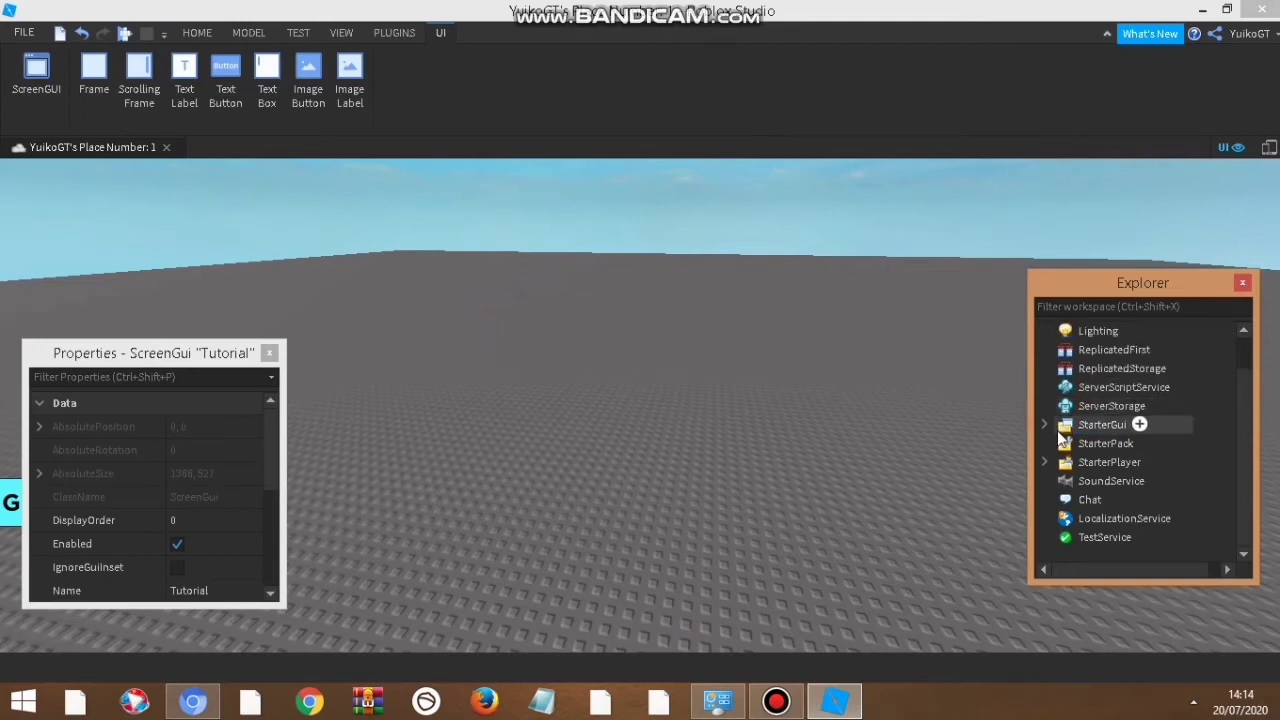
scroll(1060, 440, "up", 1)
left_click(1044, 330)
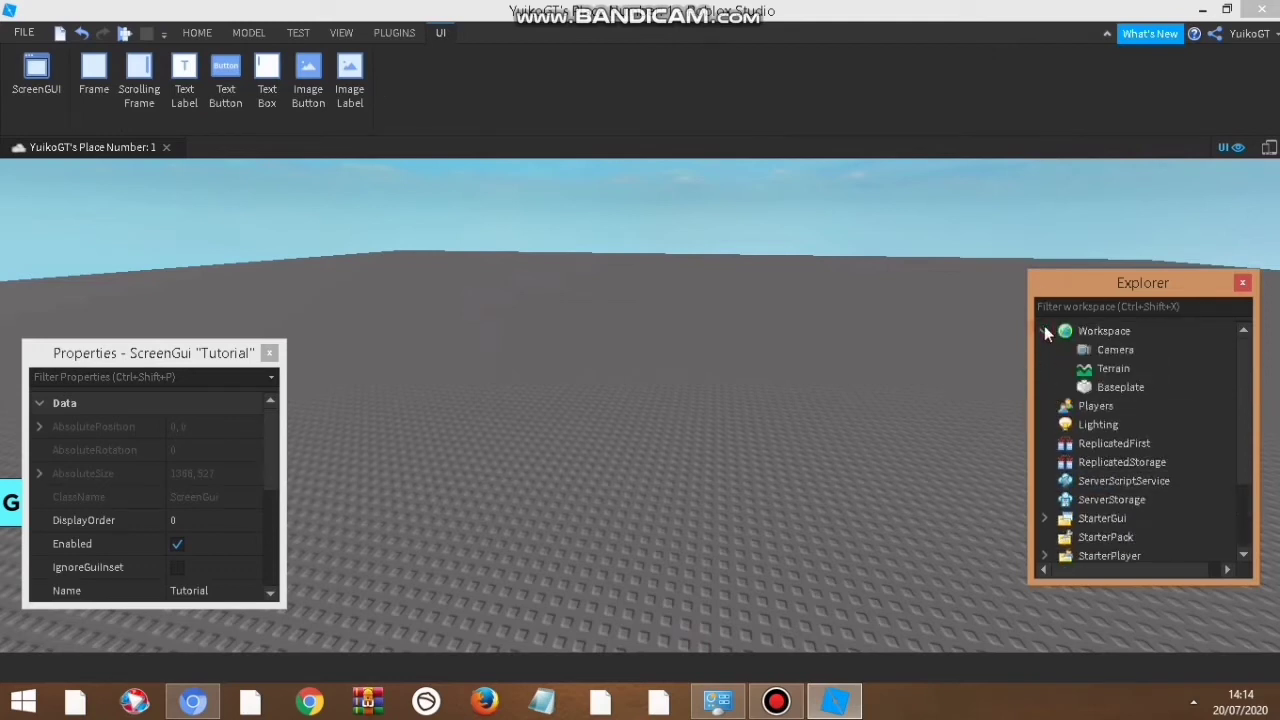
left_click(700, 48)
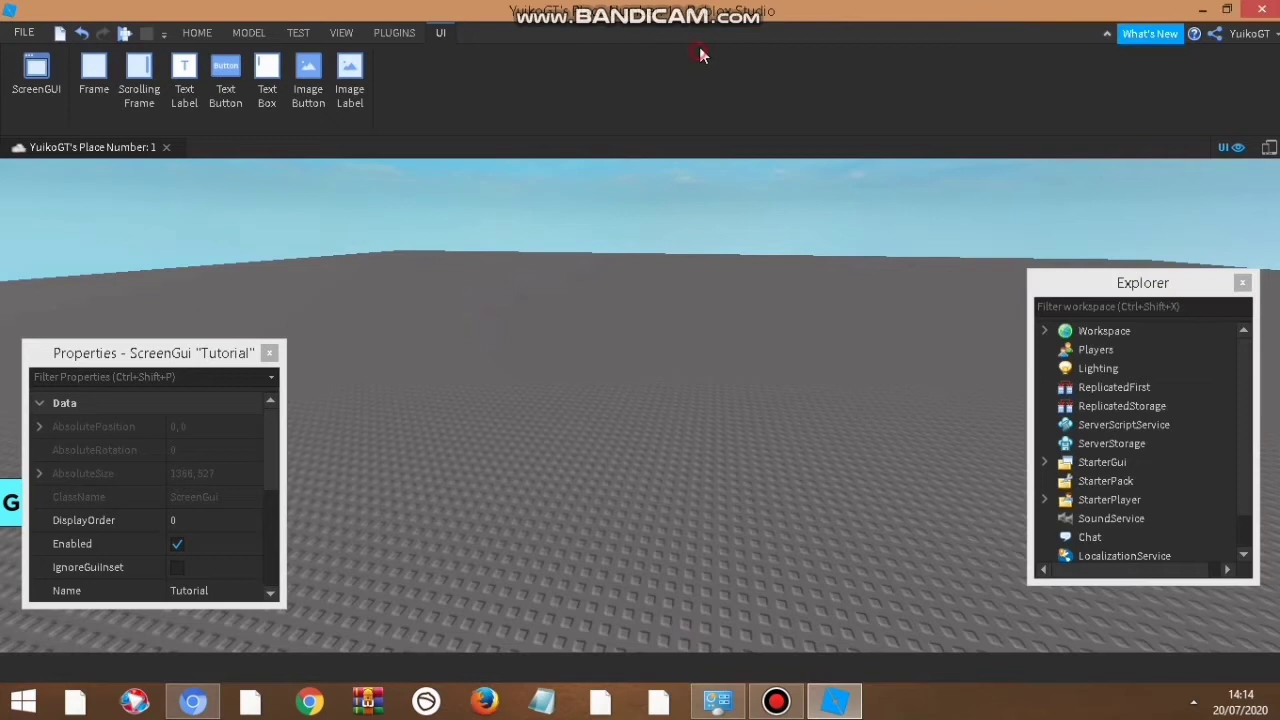
Re-expand StarterGui > Tutorial > Frame, select the VIP button, then the outer Frame
left_click(1044, 474)
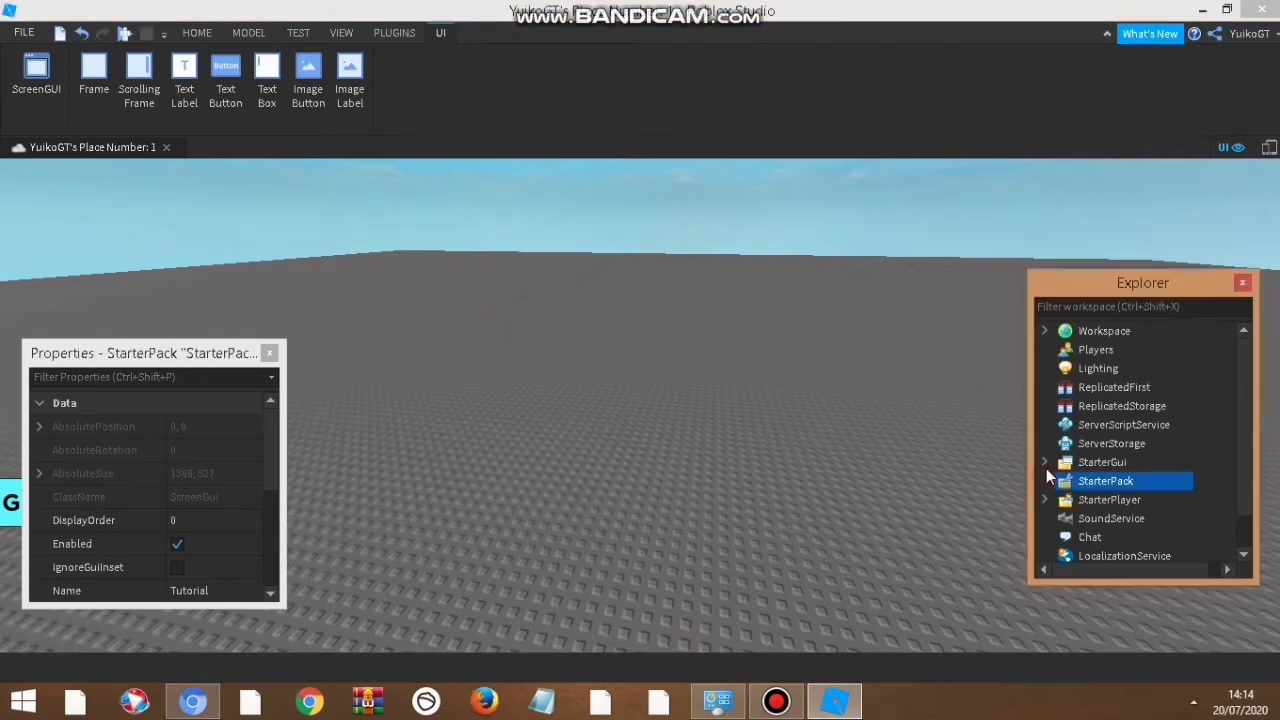
left_click(1087, 484)
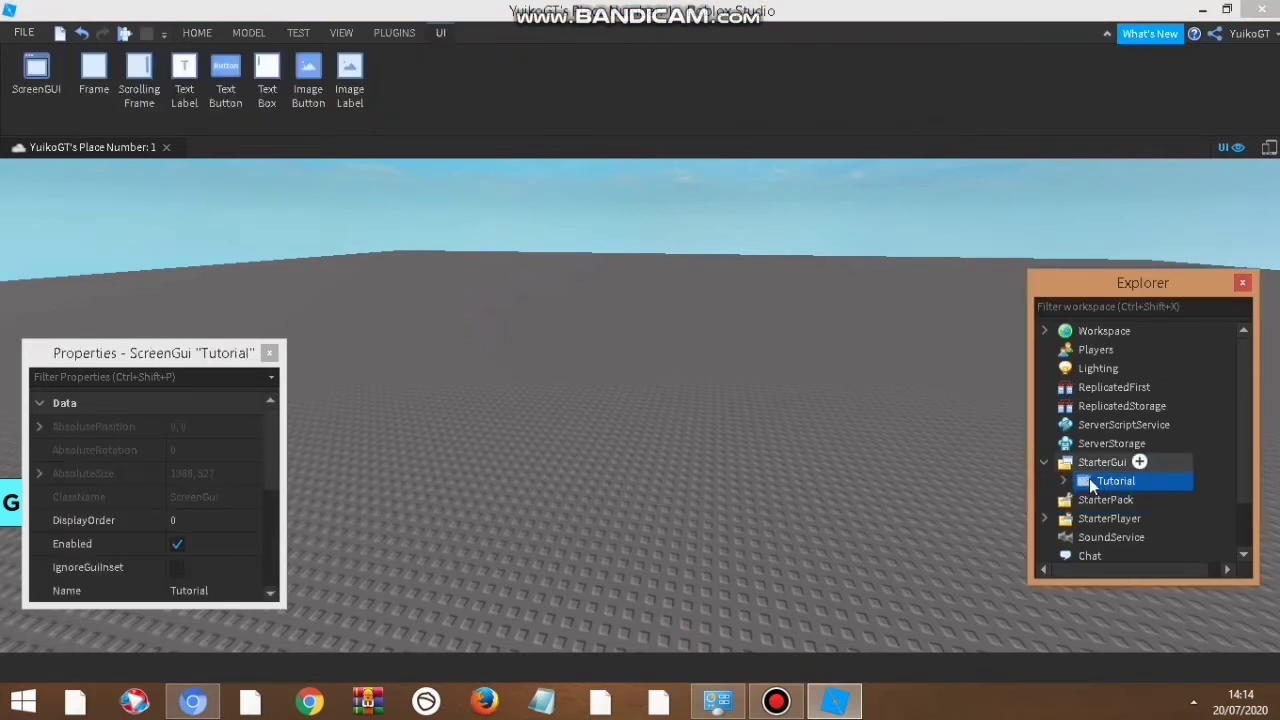
left_click(1064, 481)
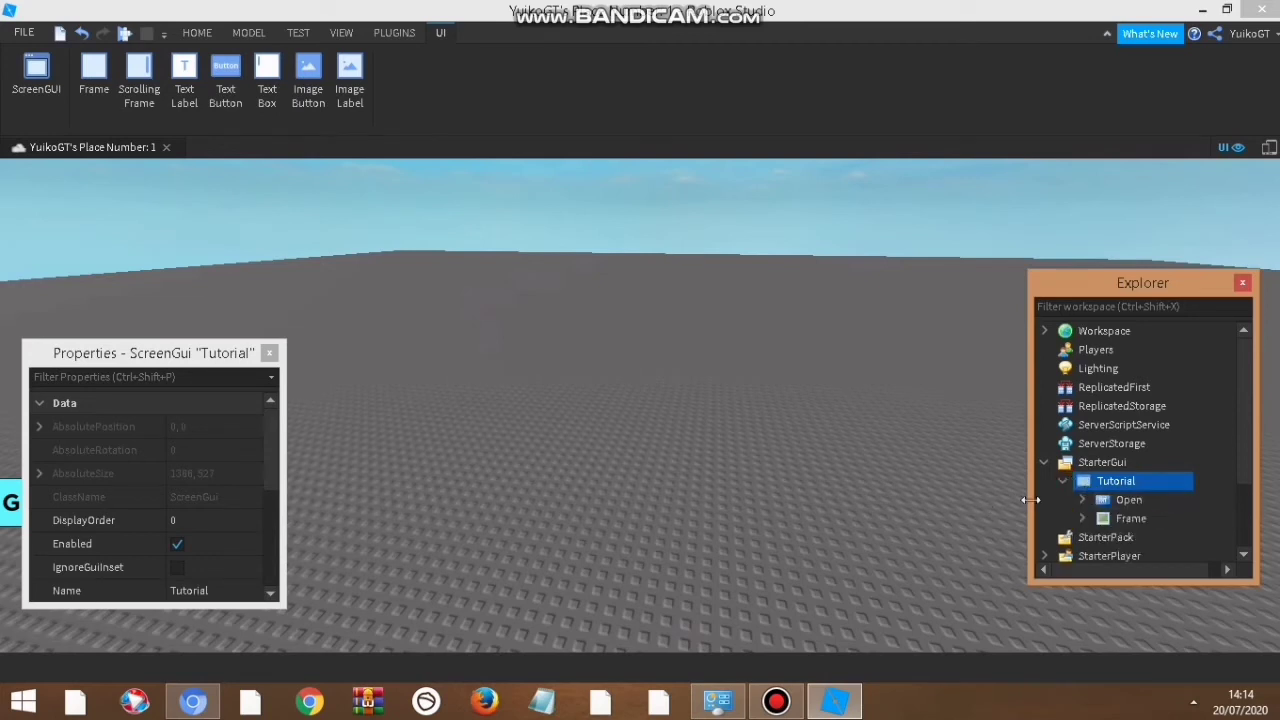
left_click(1082, 518)
scroll(1127, 466, "down", 1)
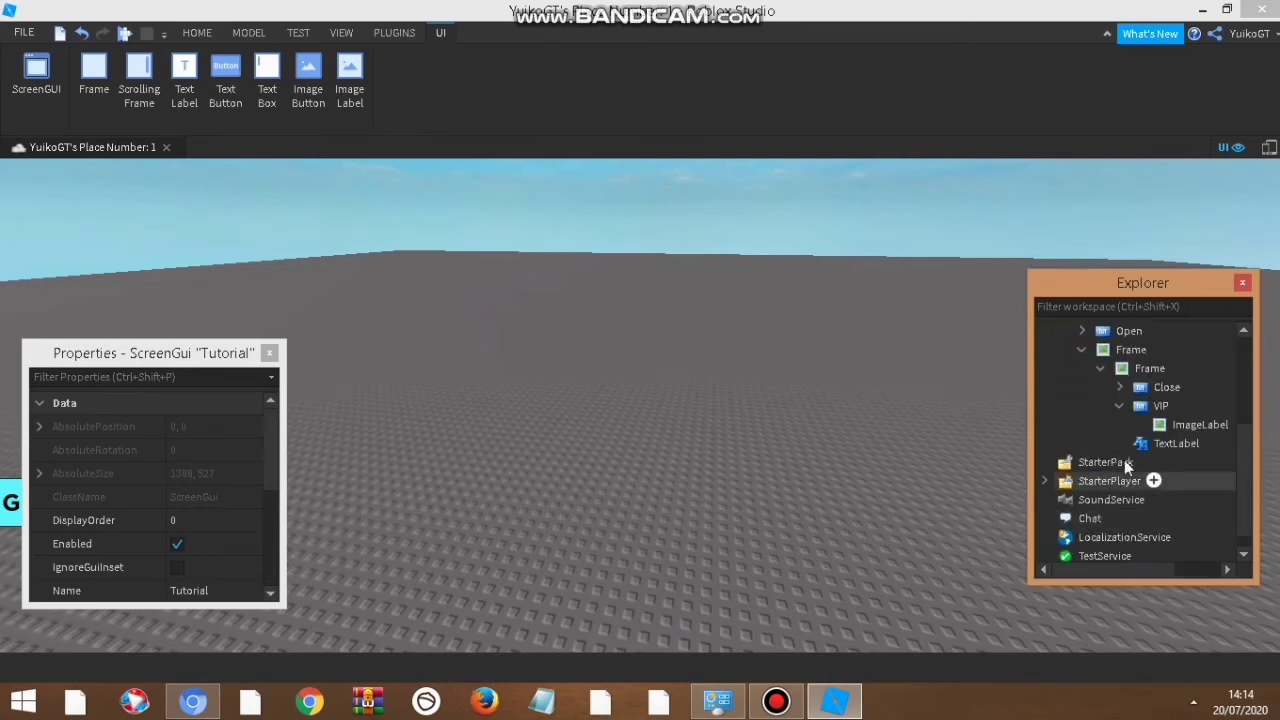
left_click(1150, 406)
left_click(1075, 349)
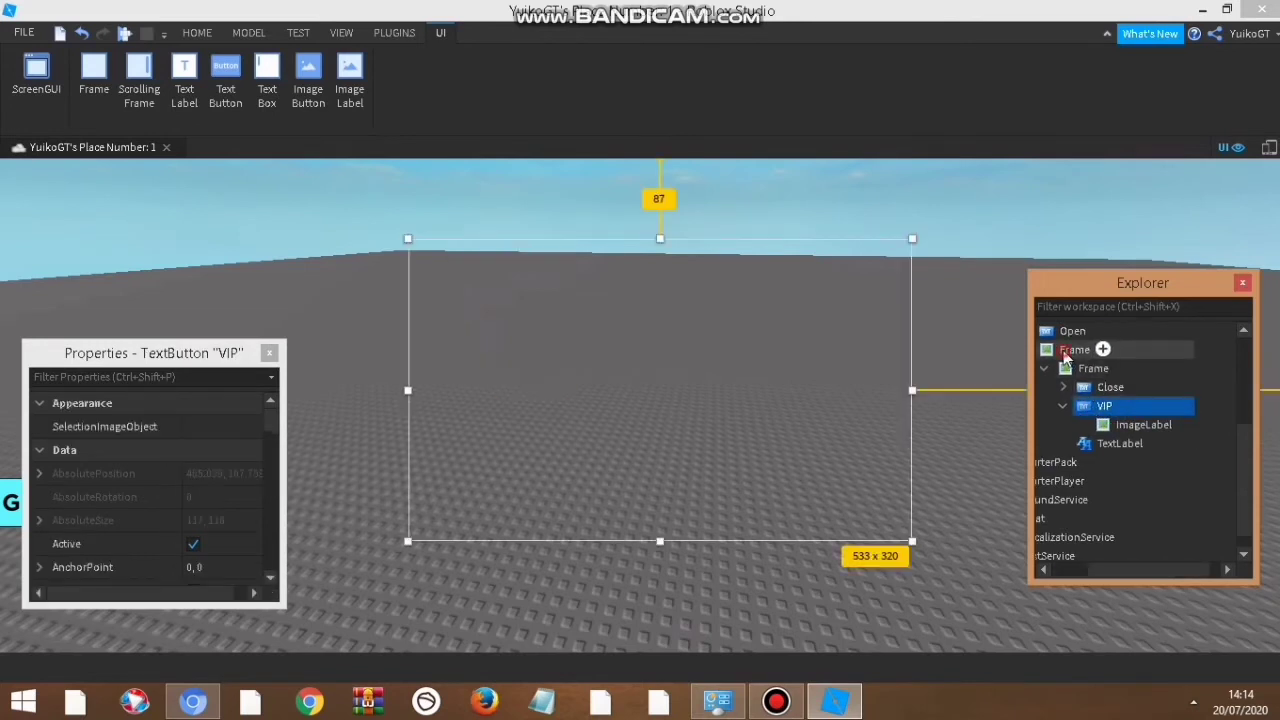
Tick Visible on the outer Frame, then list the objects insertable into VIP
scroll(176, 506, "down", 5)
left_click(200, 505)
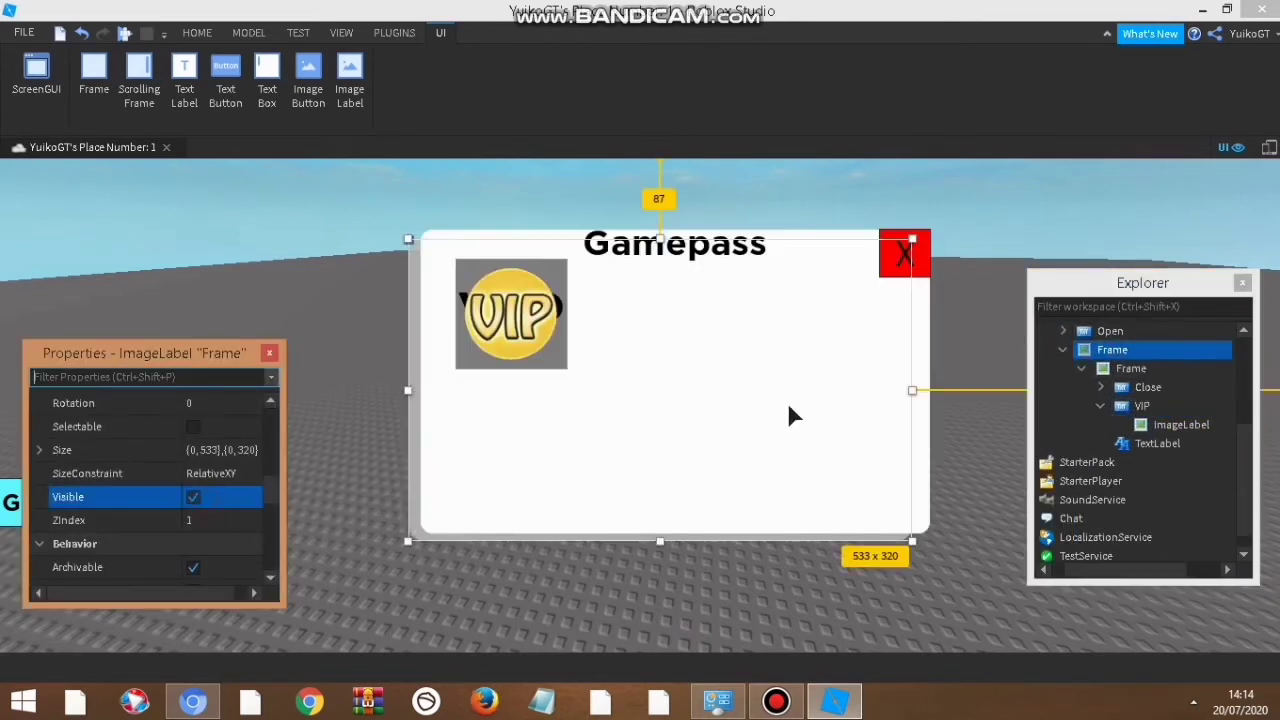
left_click(1142, 405)
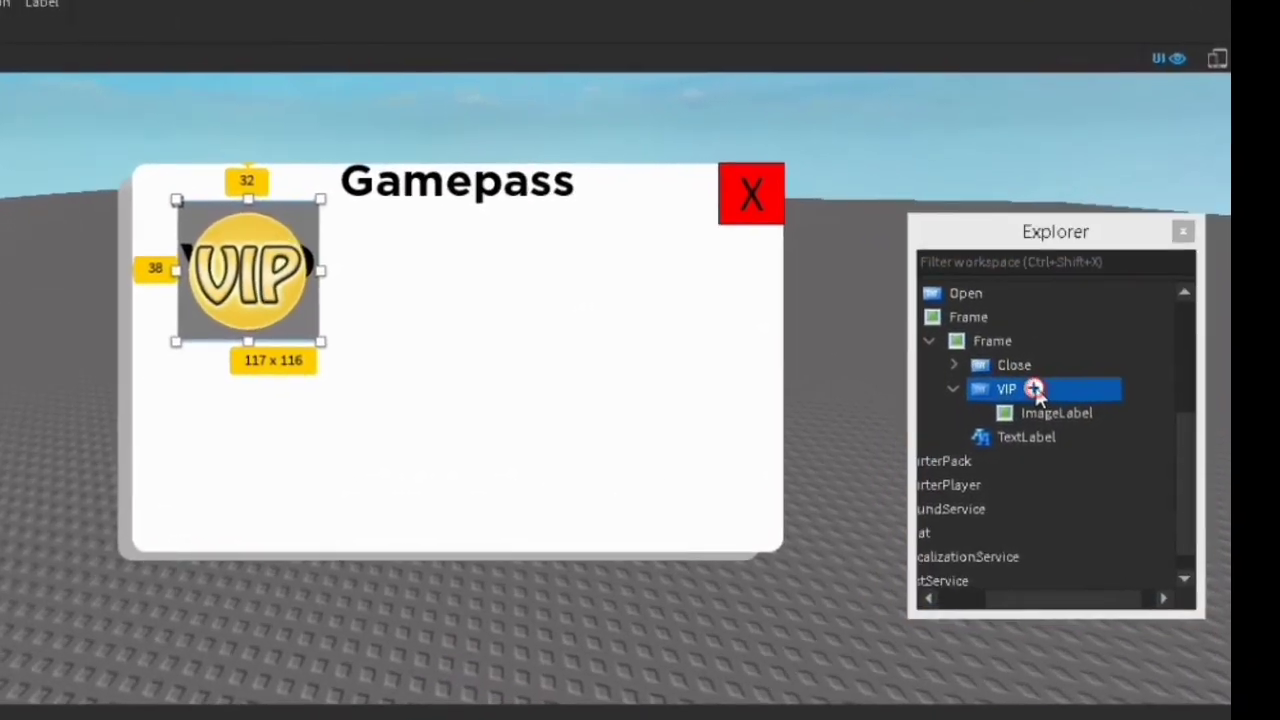
left_click(1060, 397)
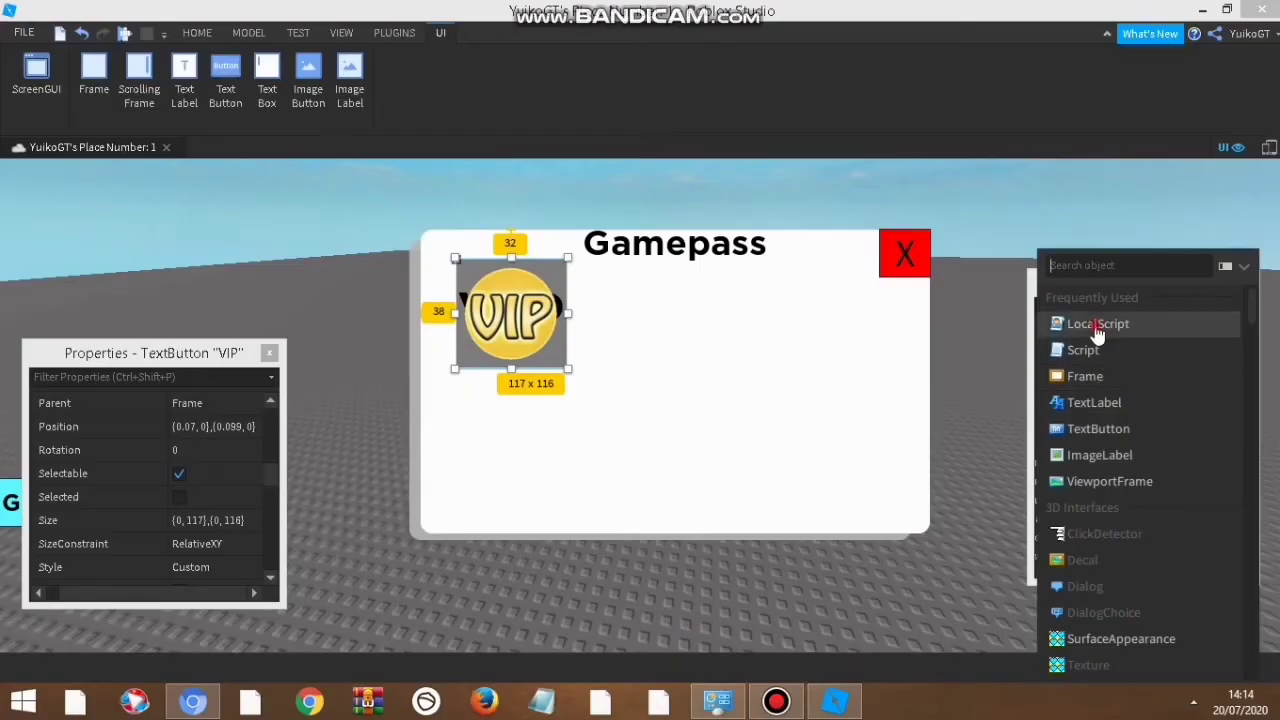
Insert a LocalScript into VIP and replace its print line with local MPS = game:GetService("MarketplaceService")
left_click(1092, 323)
key("BackSpace")
key("BackSpace")
key("BackSpace")
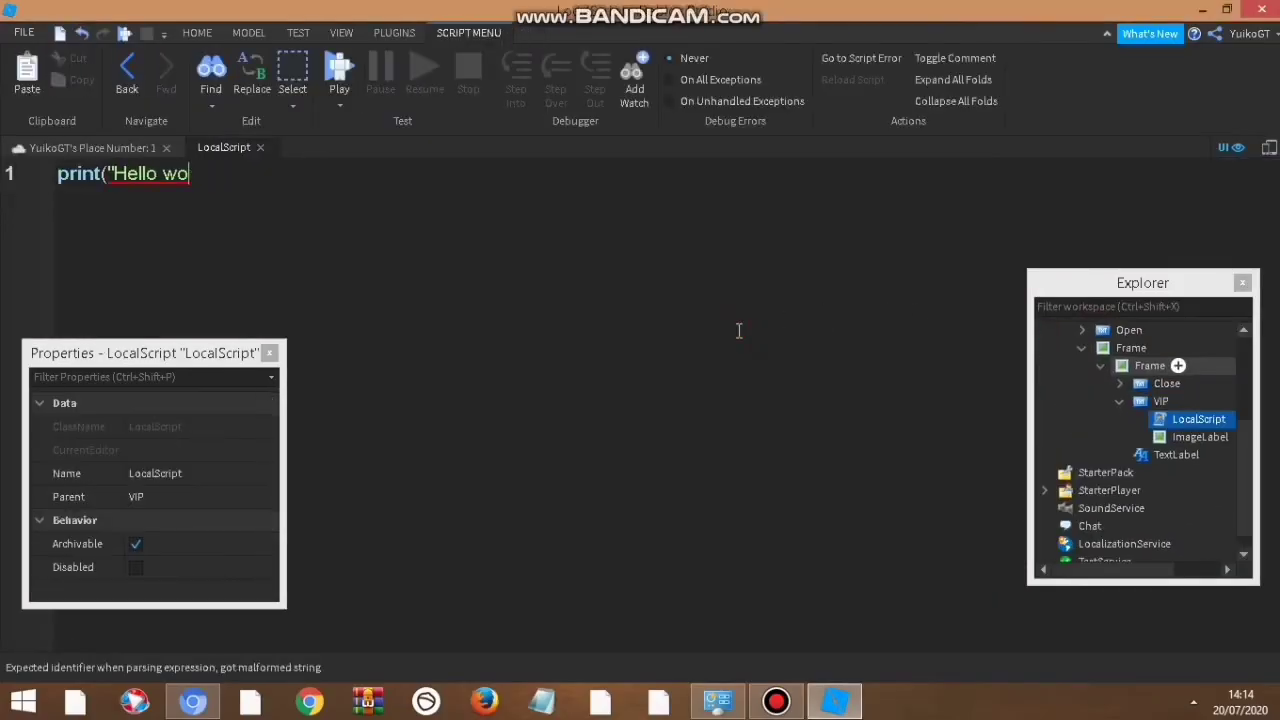
key("BackSpace")
key("BackSpace")
key("BackSpace")
type("local MOPS")
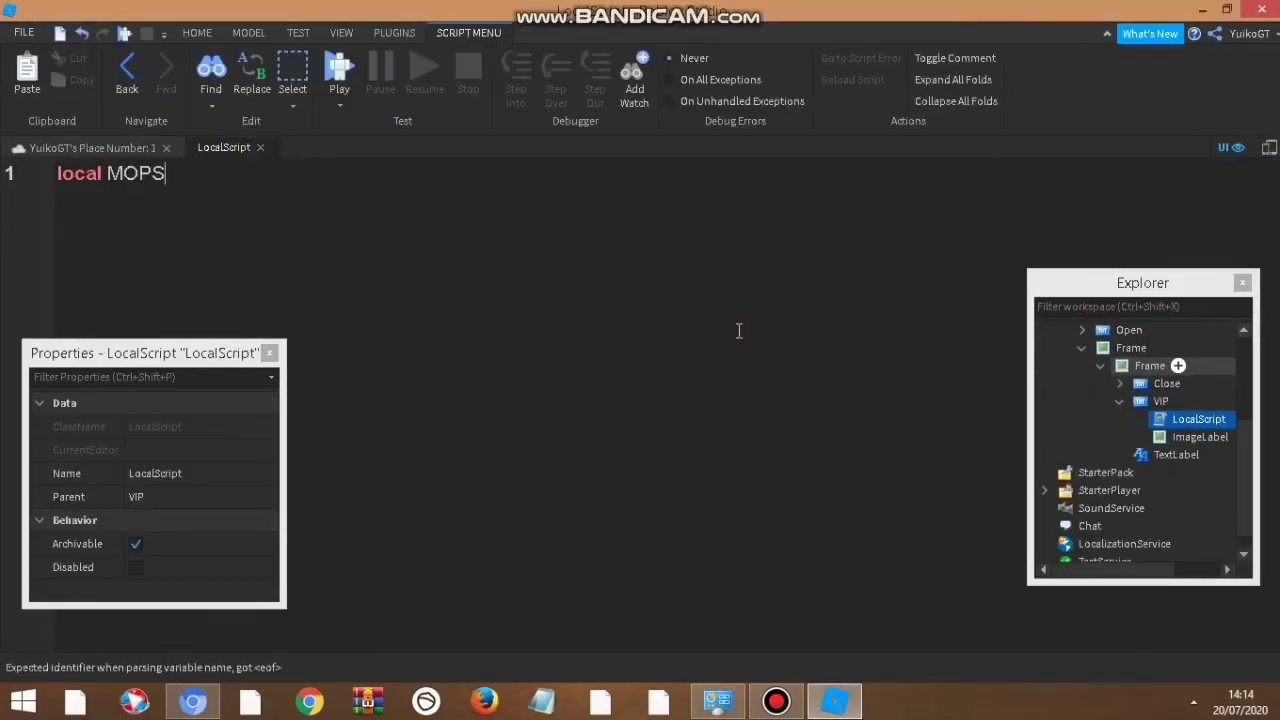
key("BackSpace")
key("BackSpace")
key("BackSpace")
type("PS:")
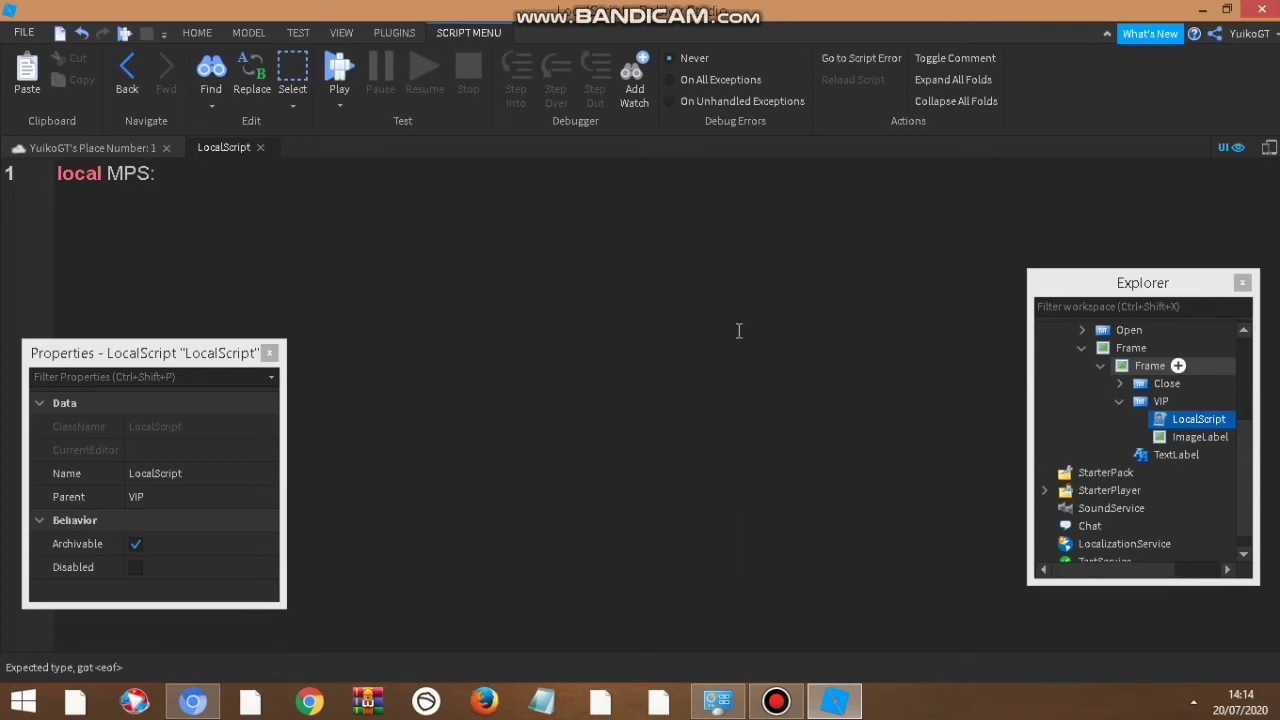
type("g")
key("BackSpace")
key("BackSpace")
type("= g")
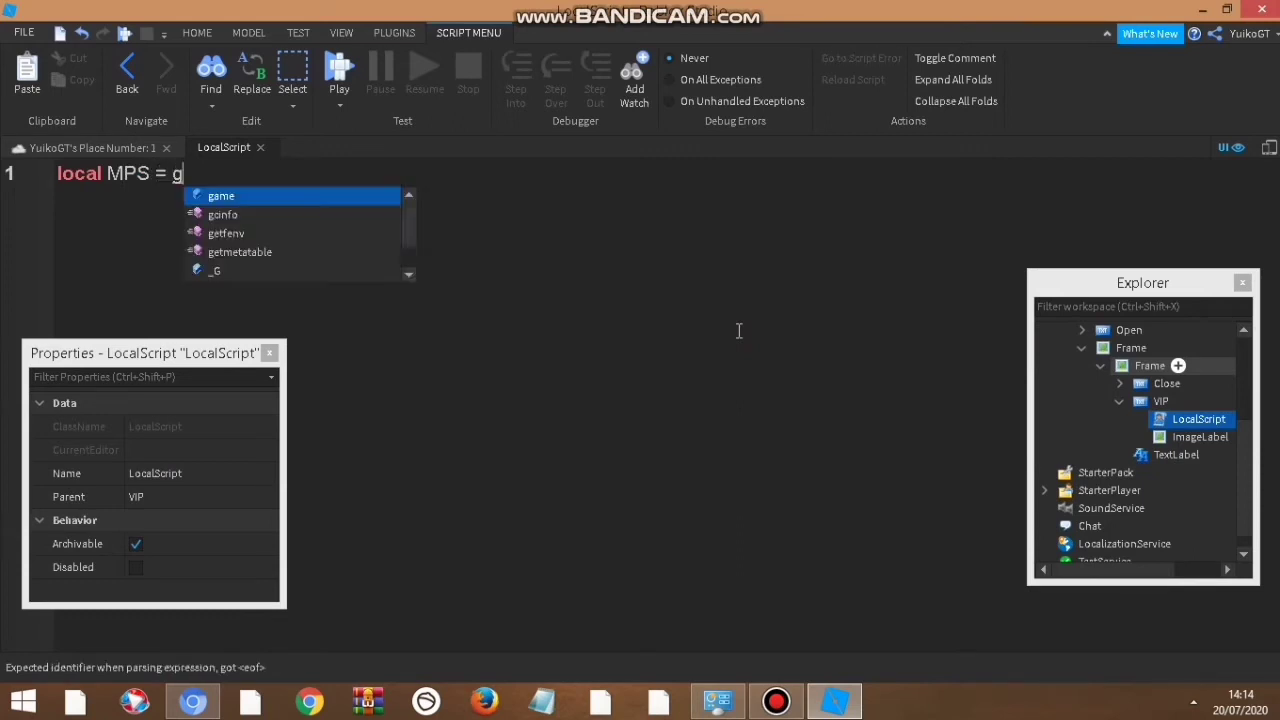
key("Tab")
type(":GetService(")
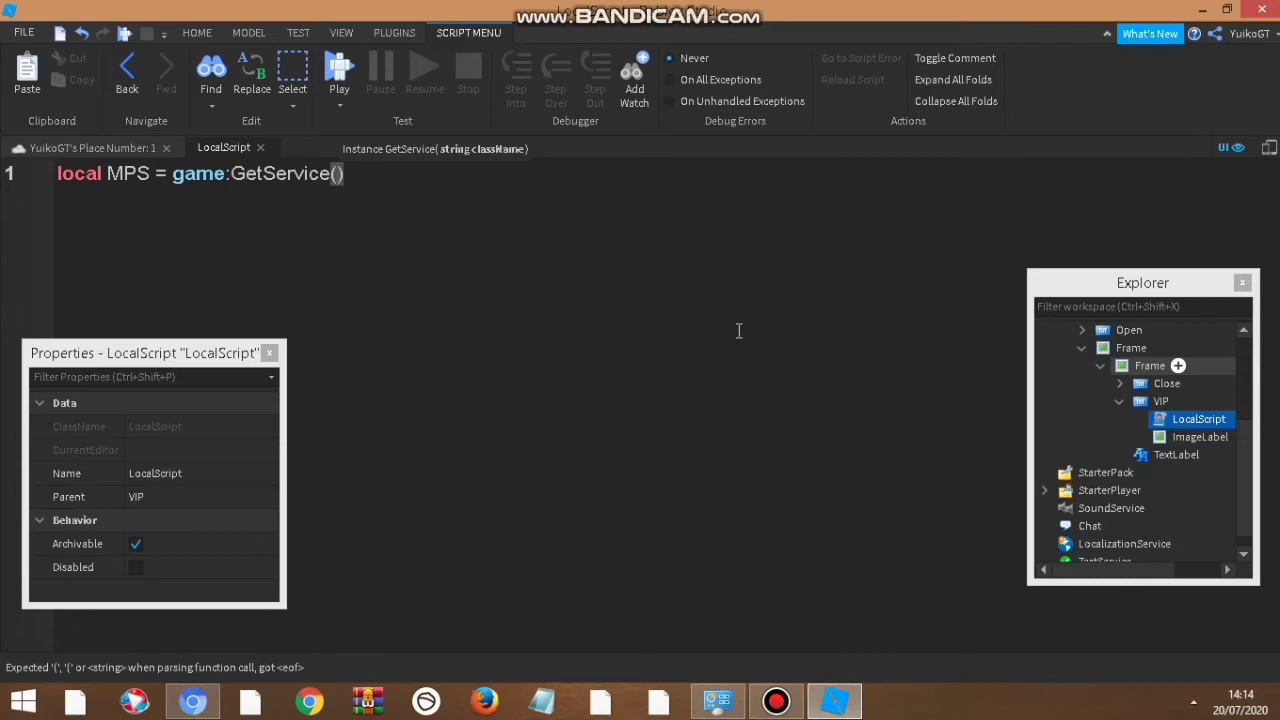
type("\"M")
key("Tab")
Add the line local player = game.Players.LocalPlayer
key("Return")
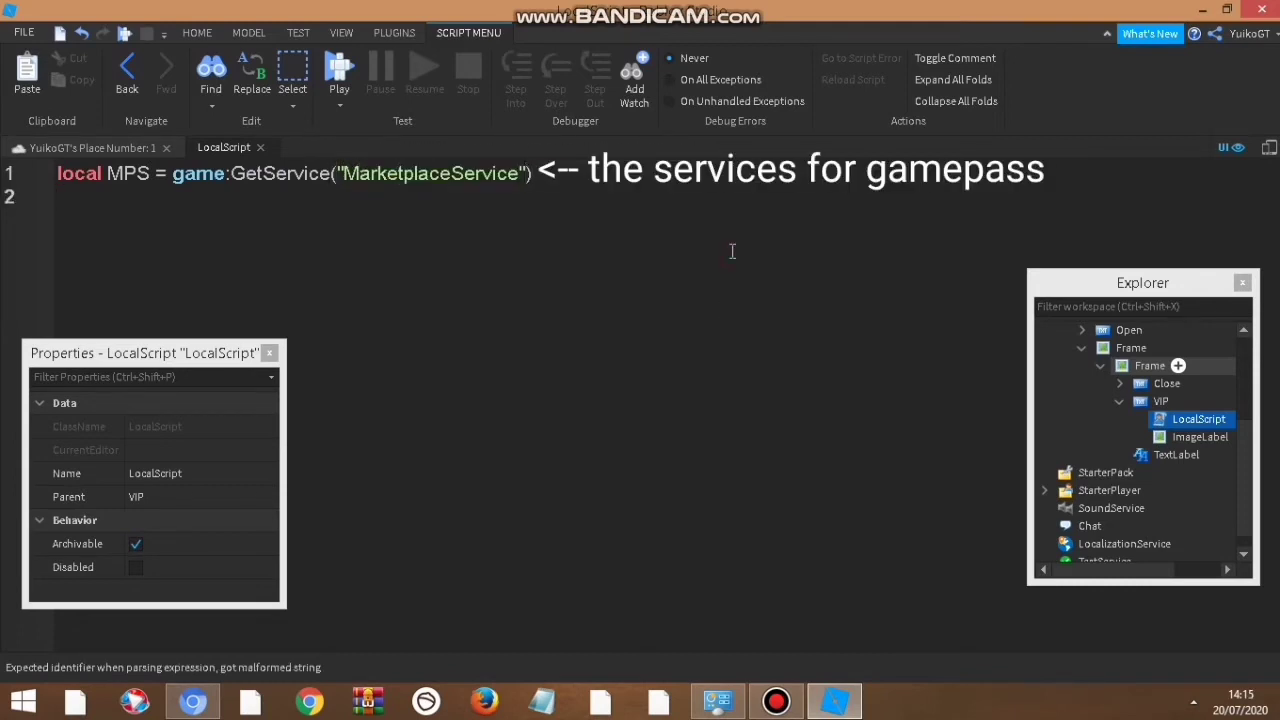
type("lo")
key("Tab")
type("player =")
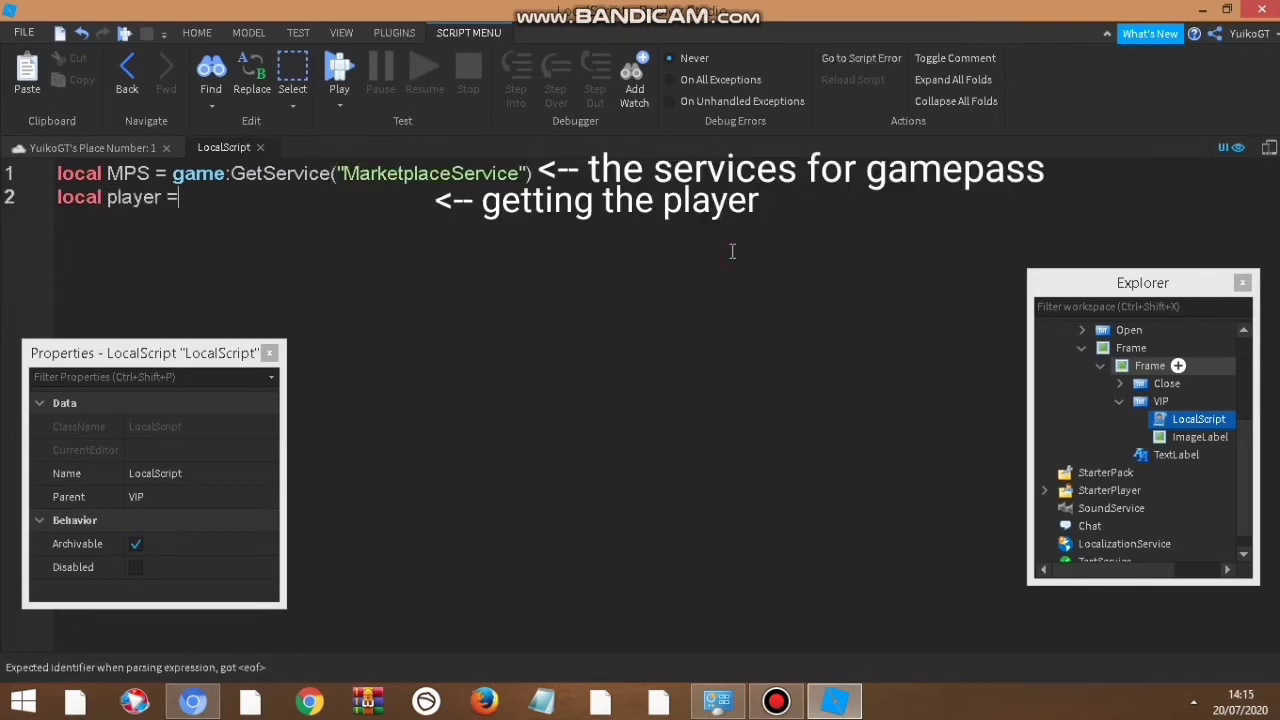
type(" game.Players.")
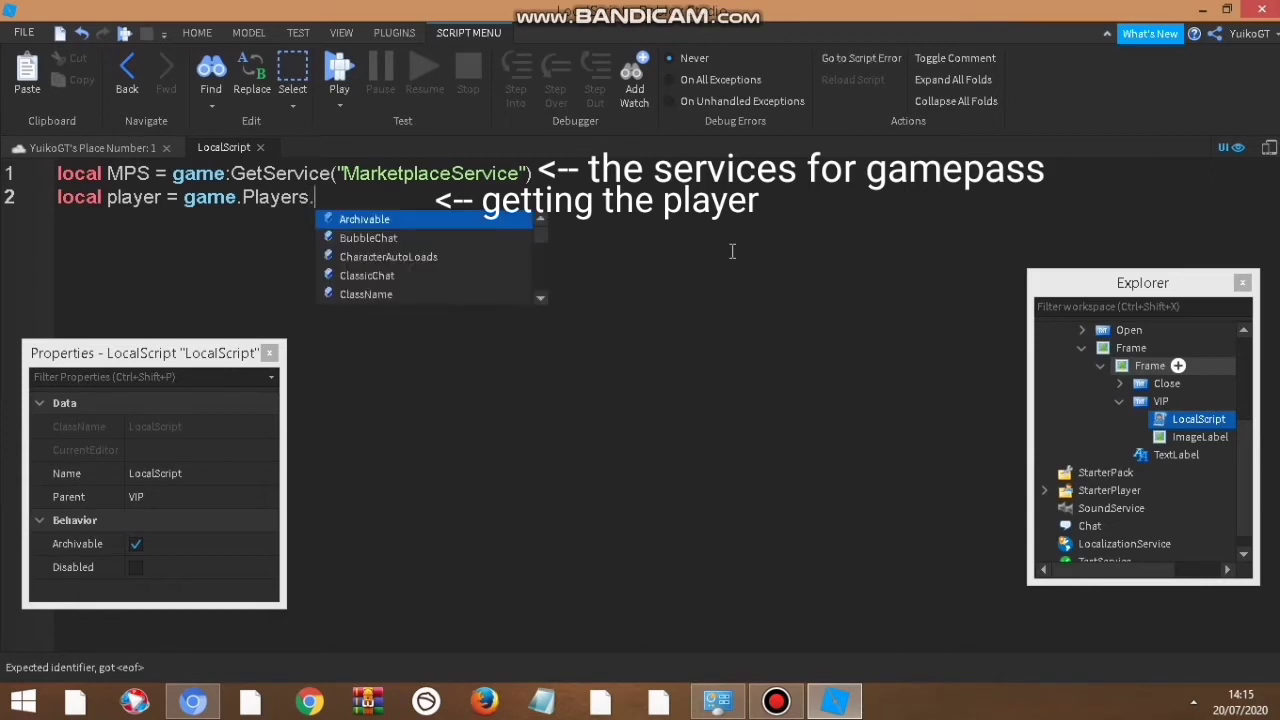
type("Lo")
key("Tab")
key("Return")
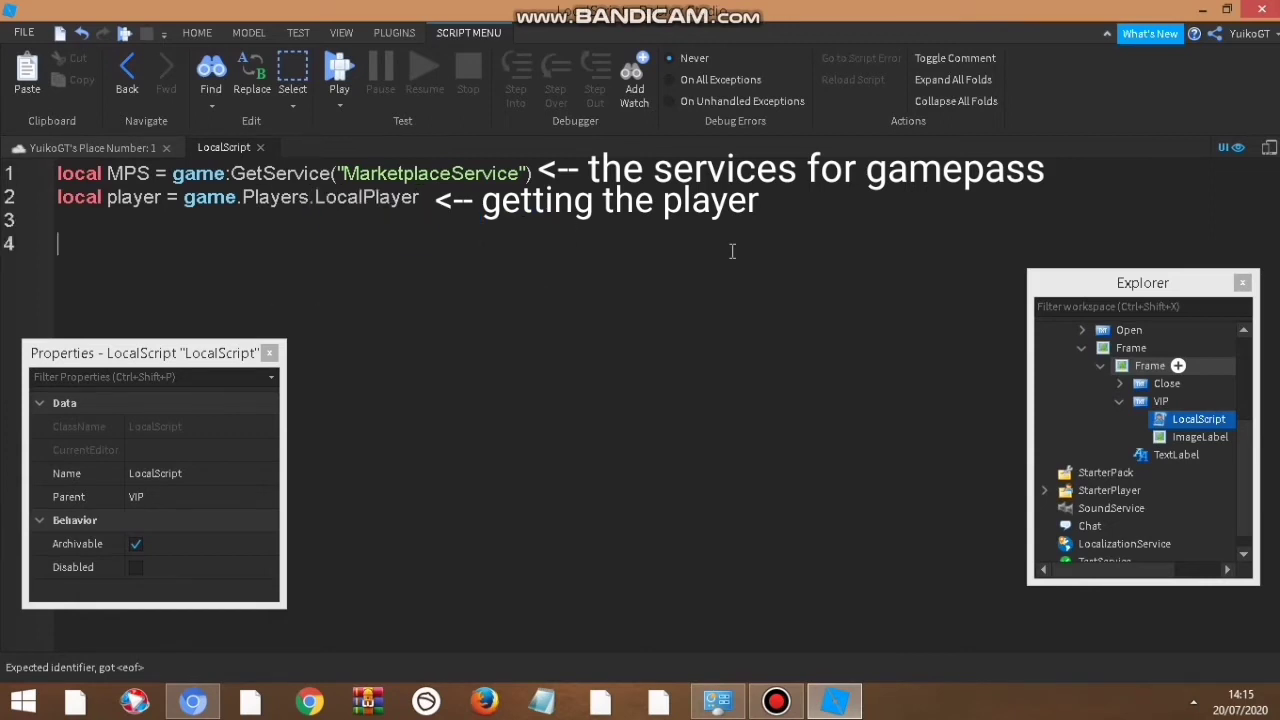
Connect a function to script.Parent.MouseButton1Click
type("script.")
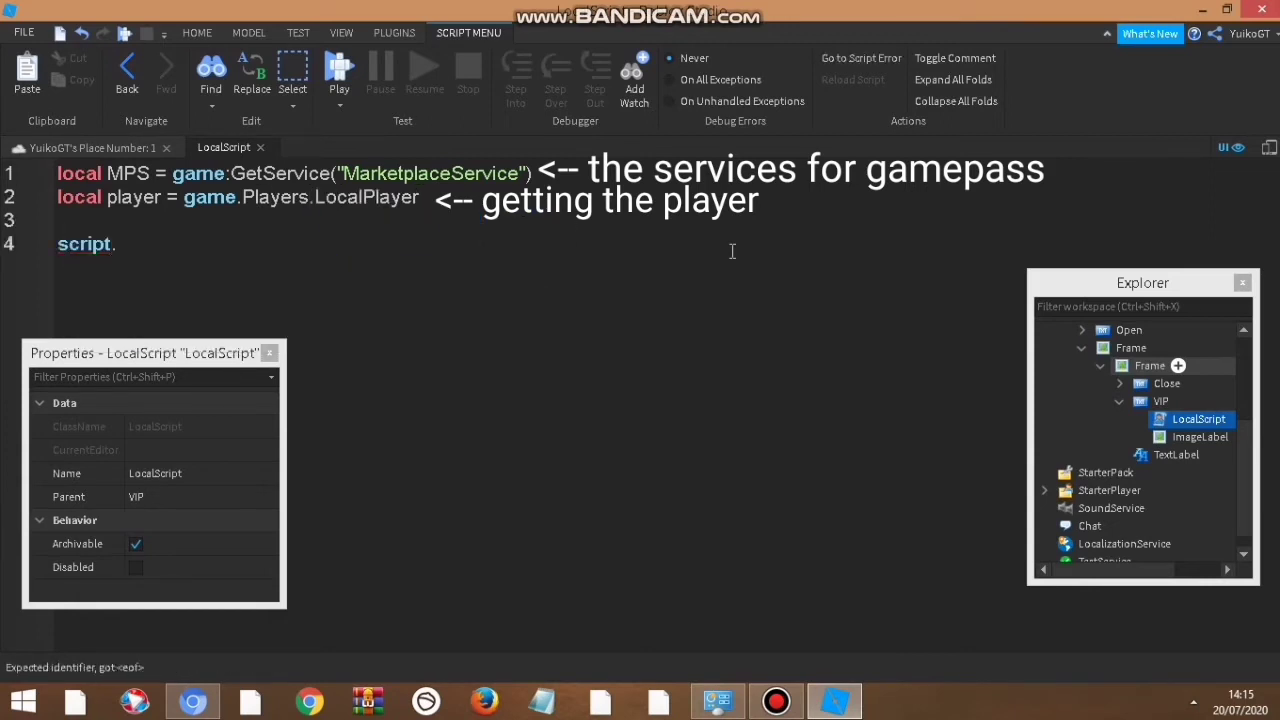
type("Parent.MouseButton1Click")
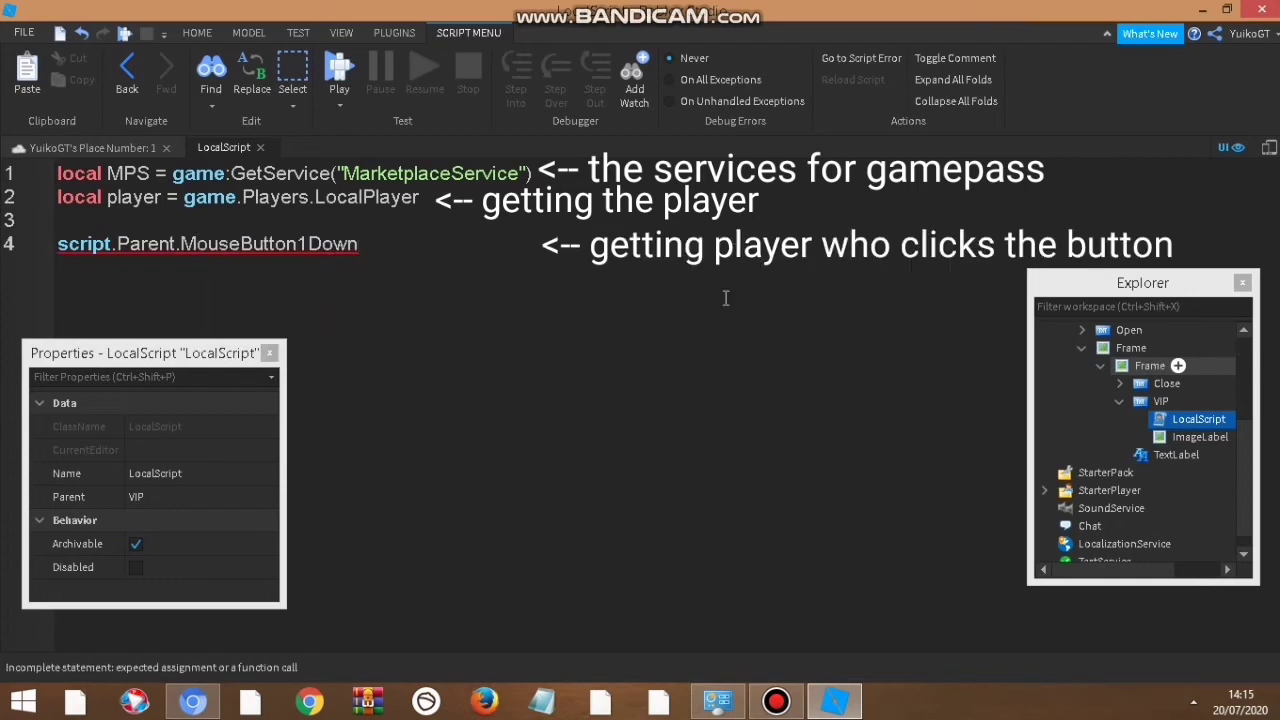
left_click(1160, 418)
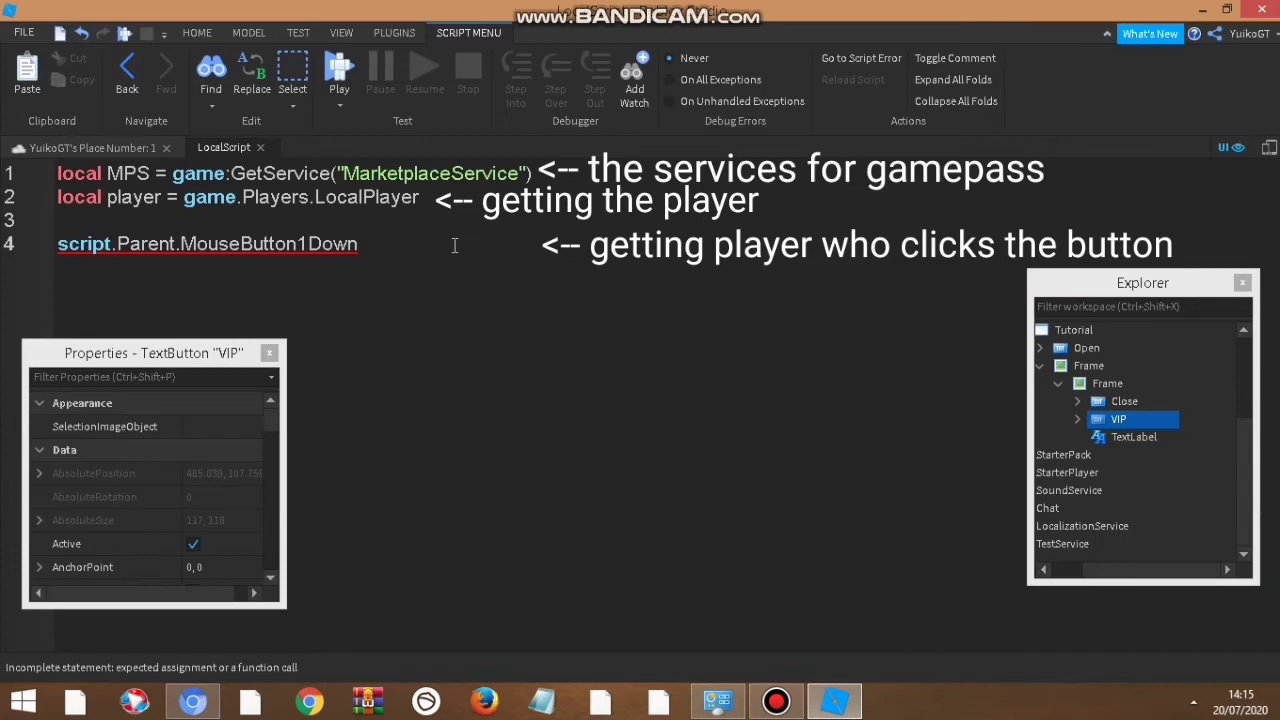
type(":Connect(function")
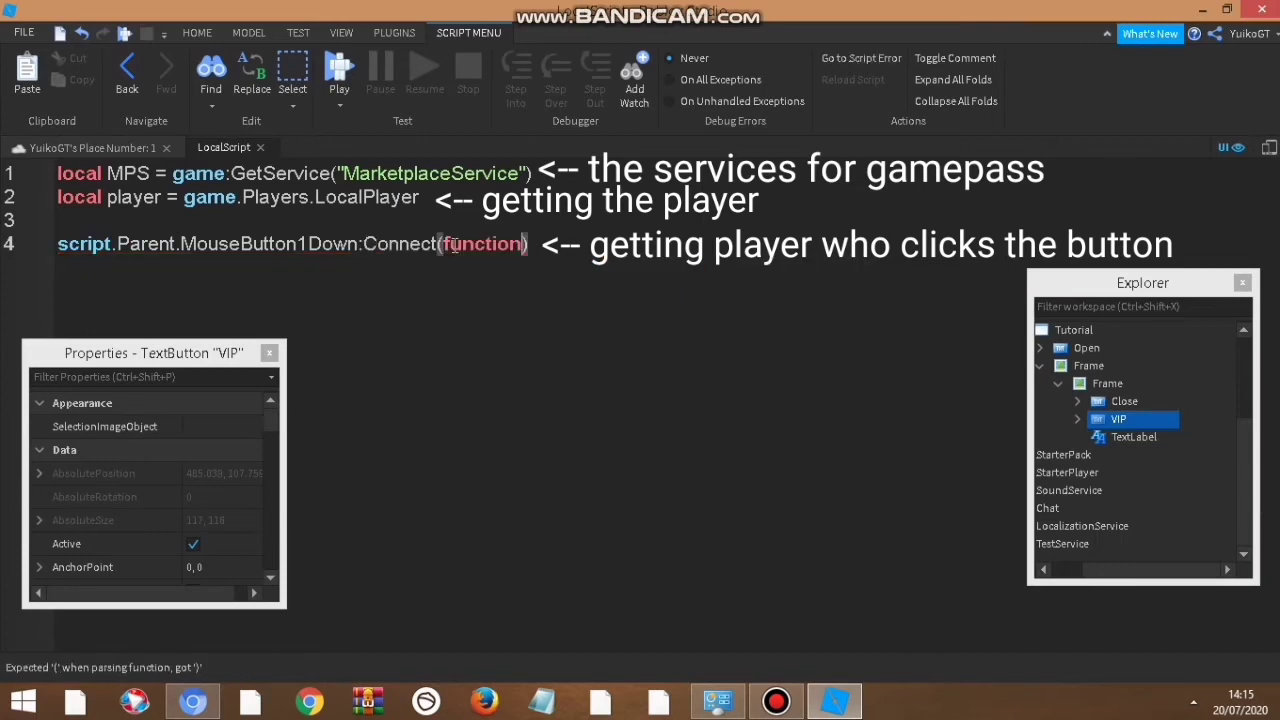
type("(")
key("Return")
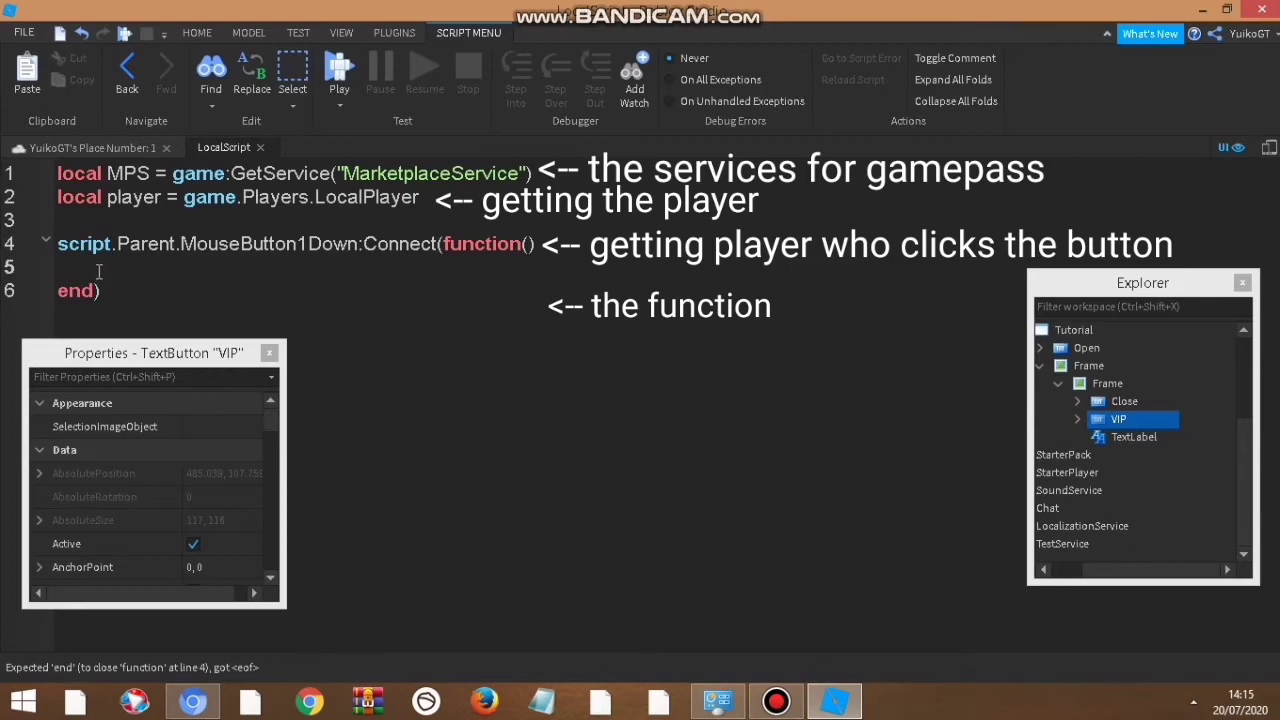
Inside the click function, call MPS:PromptGamePassPurchase with player as the first argument
type("--function here")
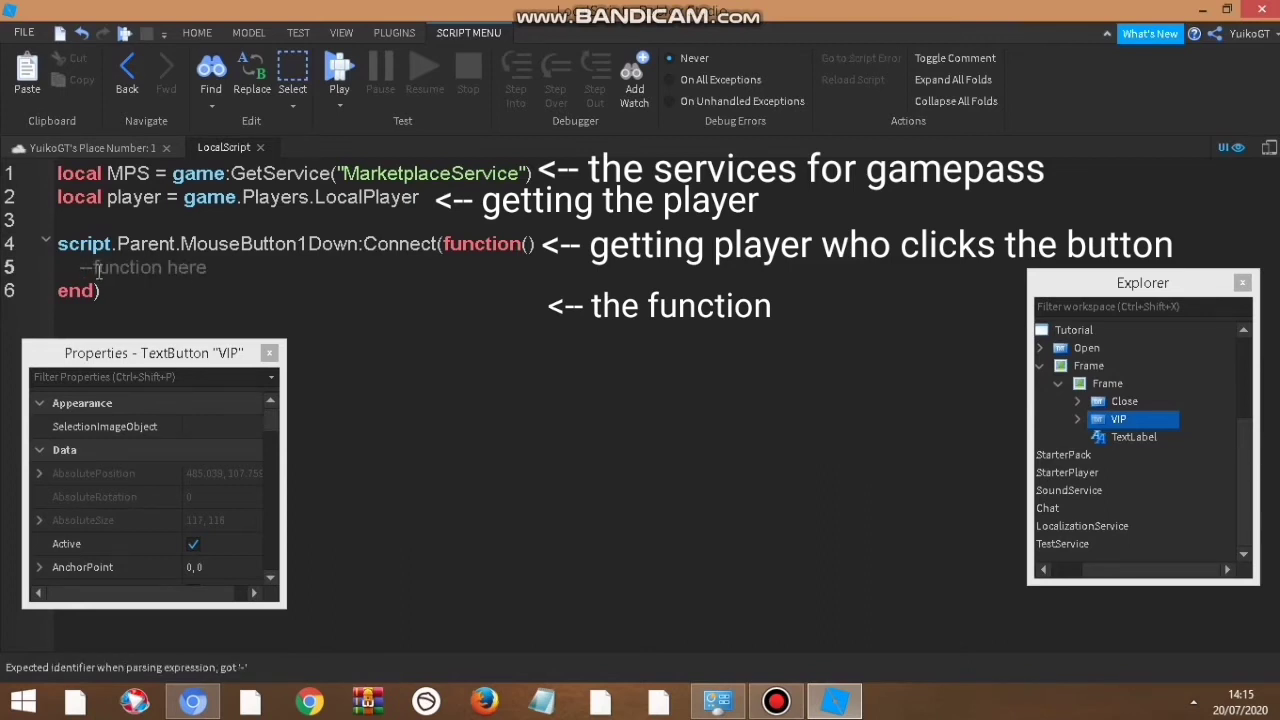
key("BackSpace")
key("BackSpace")
key("BackSpace")
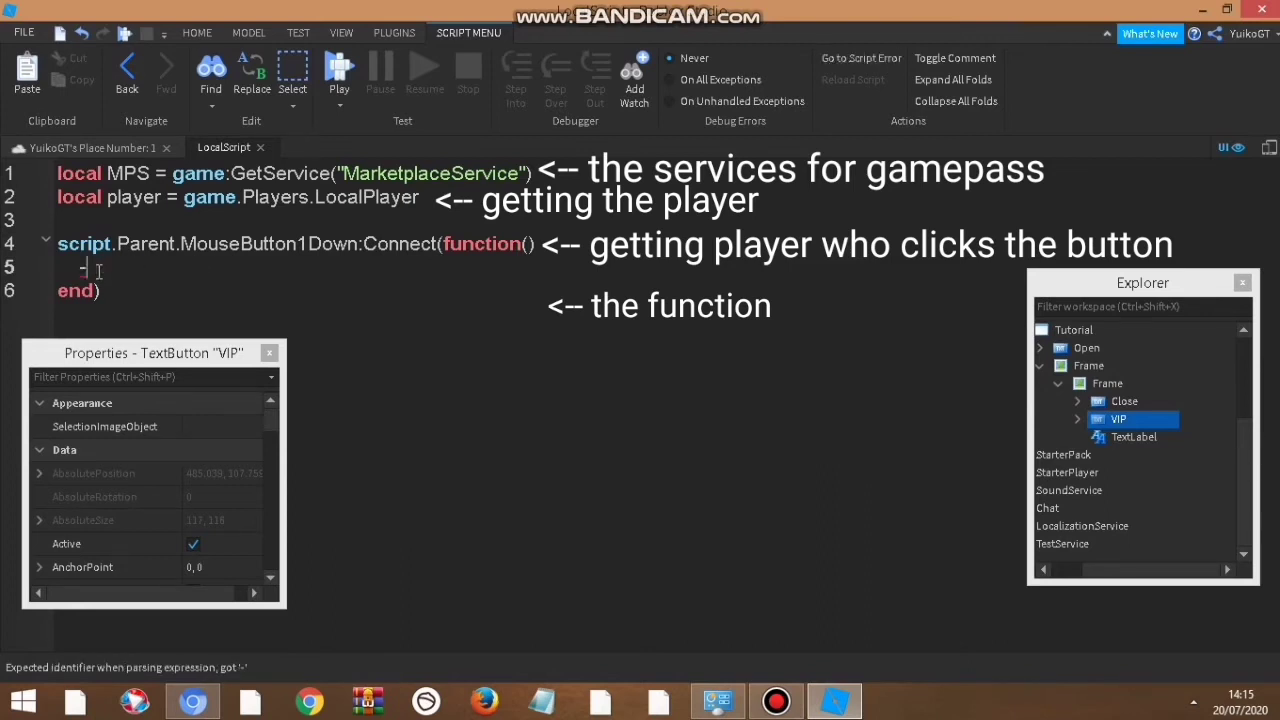
type("m")
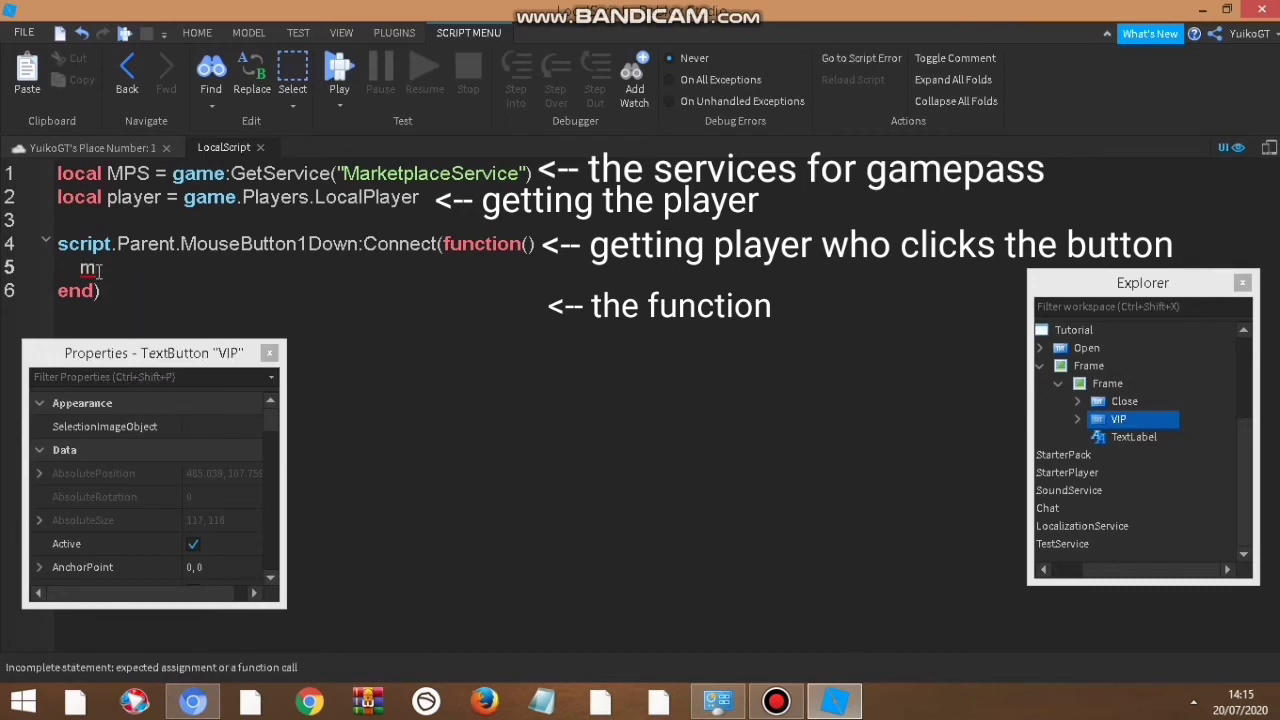
type("ps")
type("p")
key("Tab")
type(":P")
key("Tab")
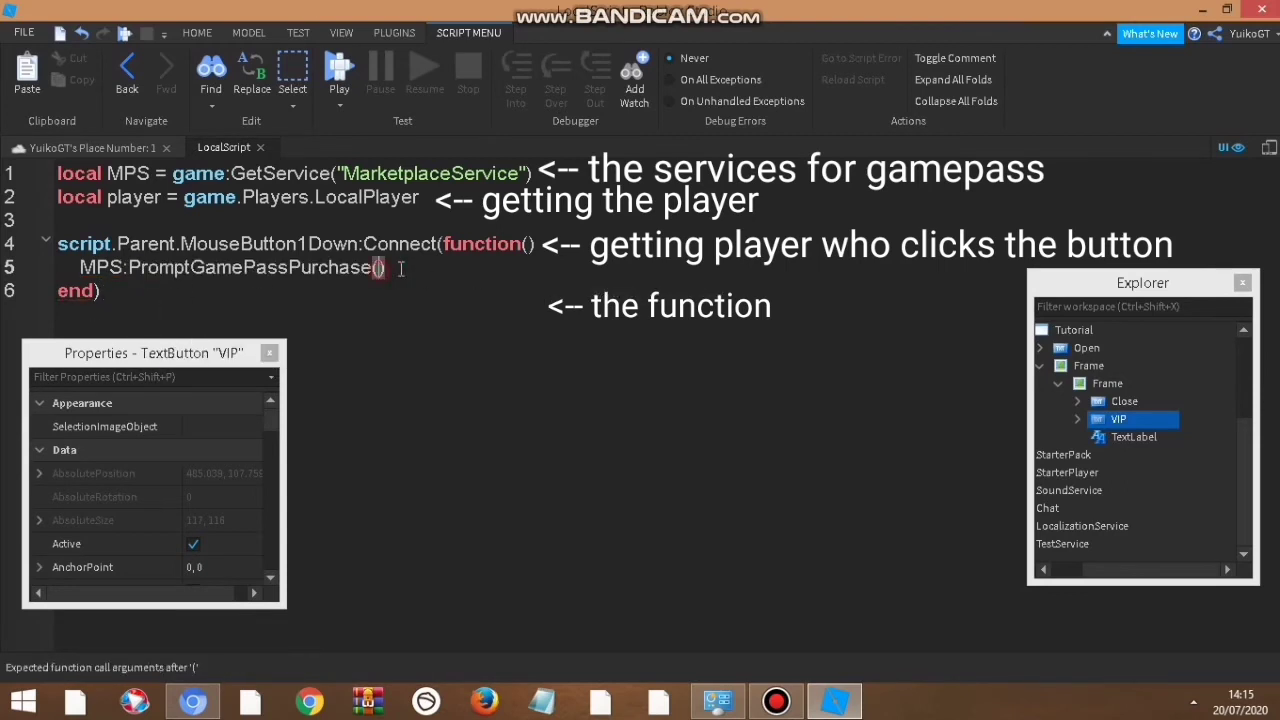
type("pla")
key("Tab")
type(",")
Declare local gamepassid = 10809234 below the player line and pass it as the second argument
left_click(357, 218)
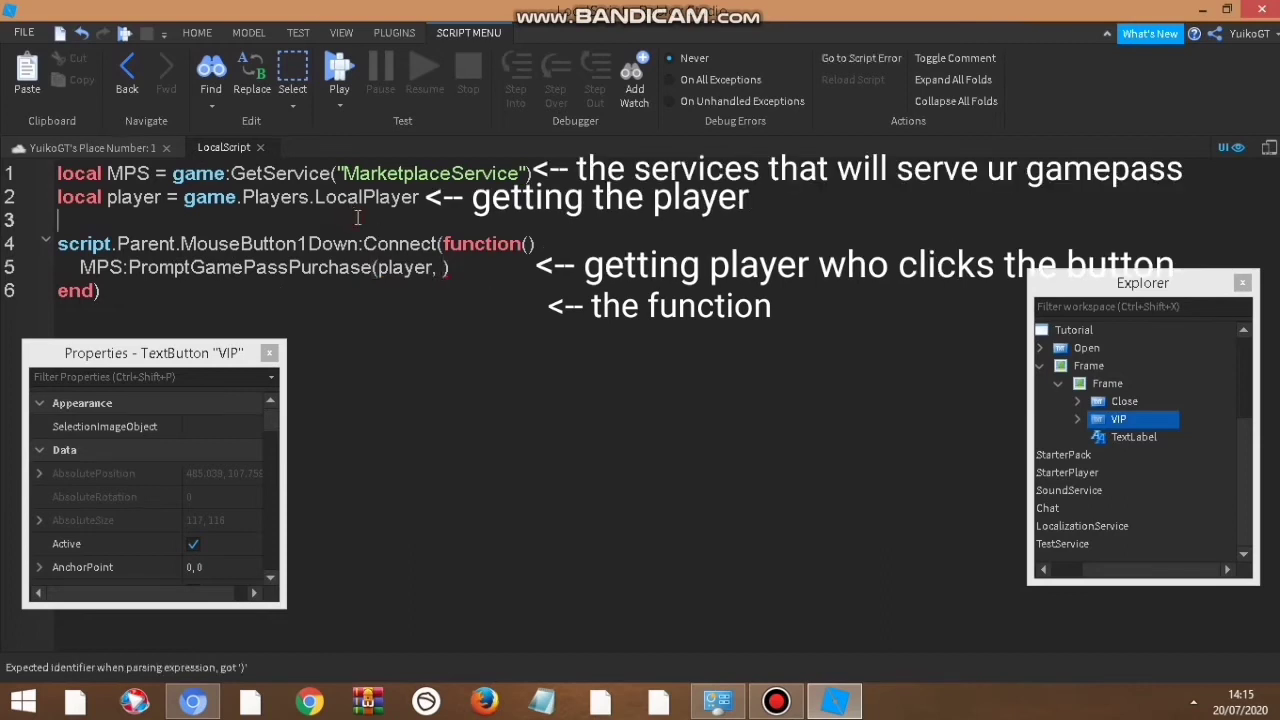
key("Return")
type("ga")
key("BackSpace")
key("BackSpace")
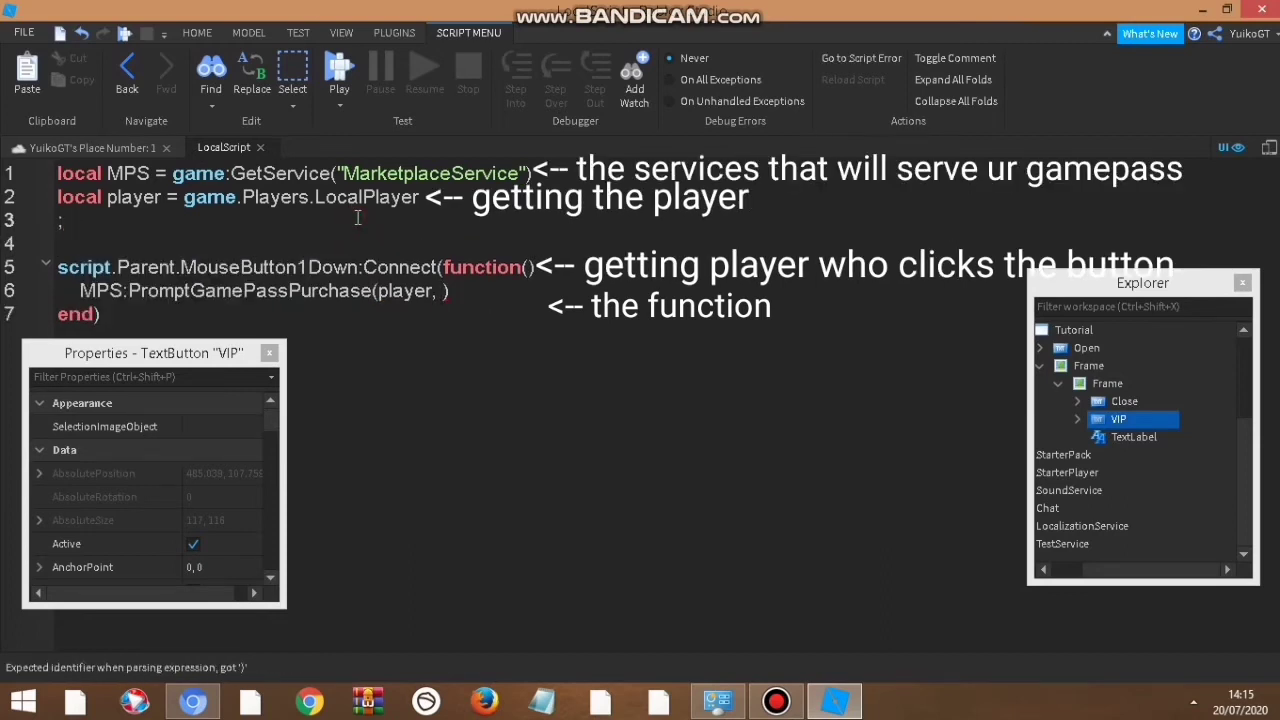
type("local game")
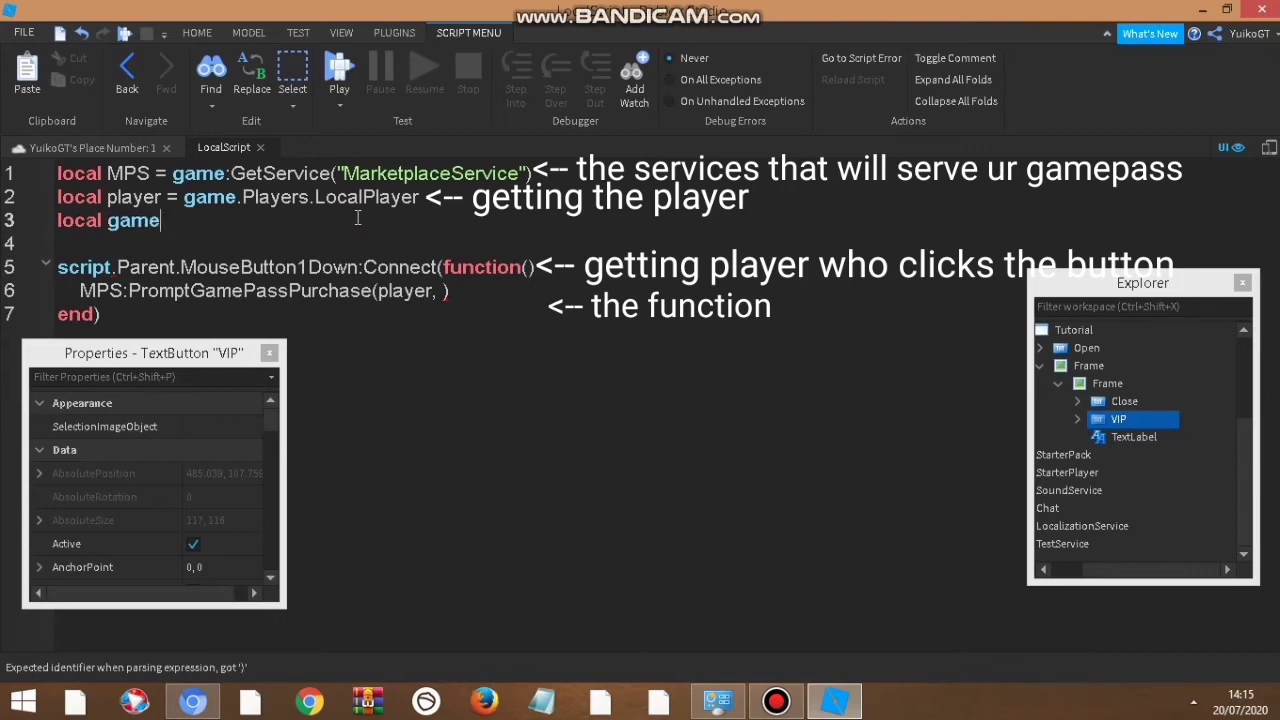
type("passi")
type("d = 10809234")
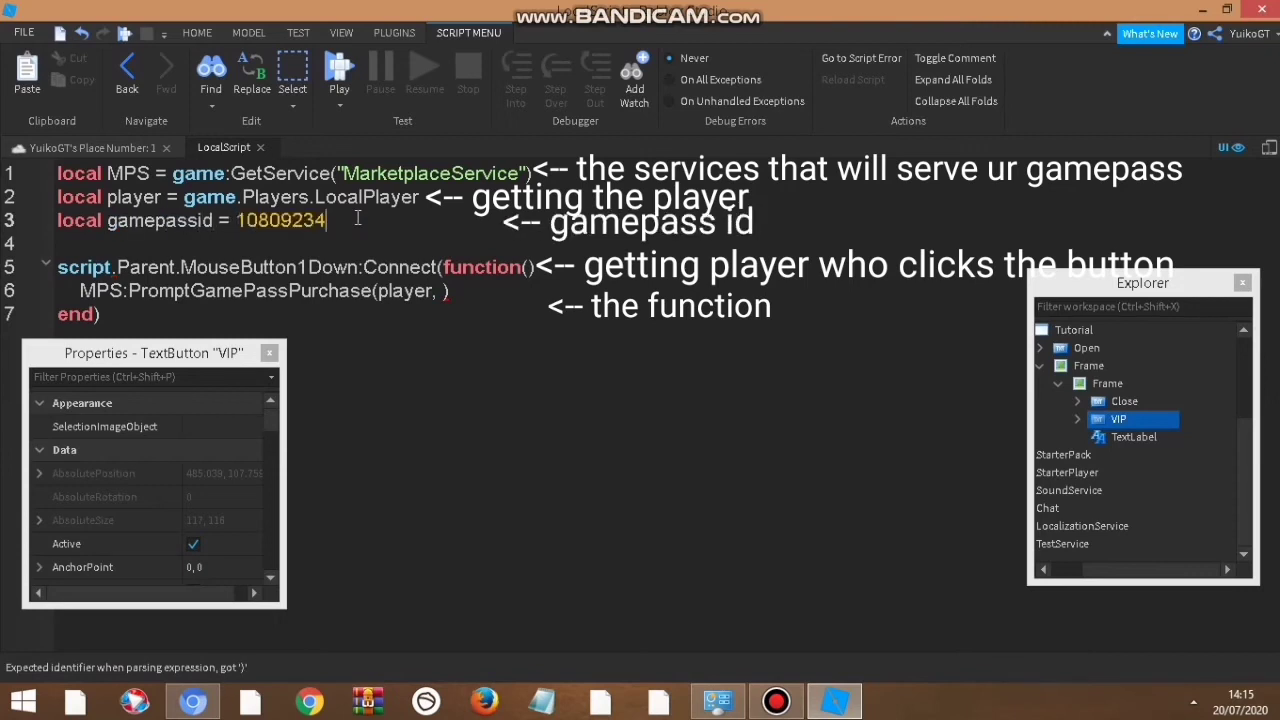
type("-gamep")
key("BackSpace")
key("BackSpace")
key("BackSpace")
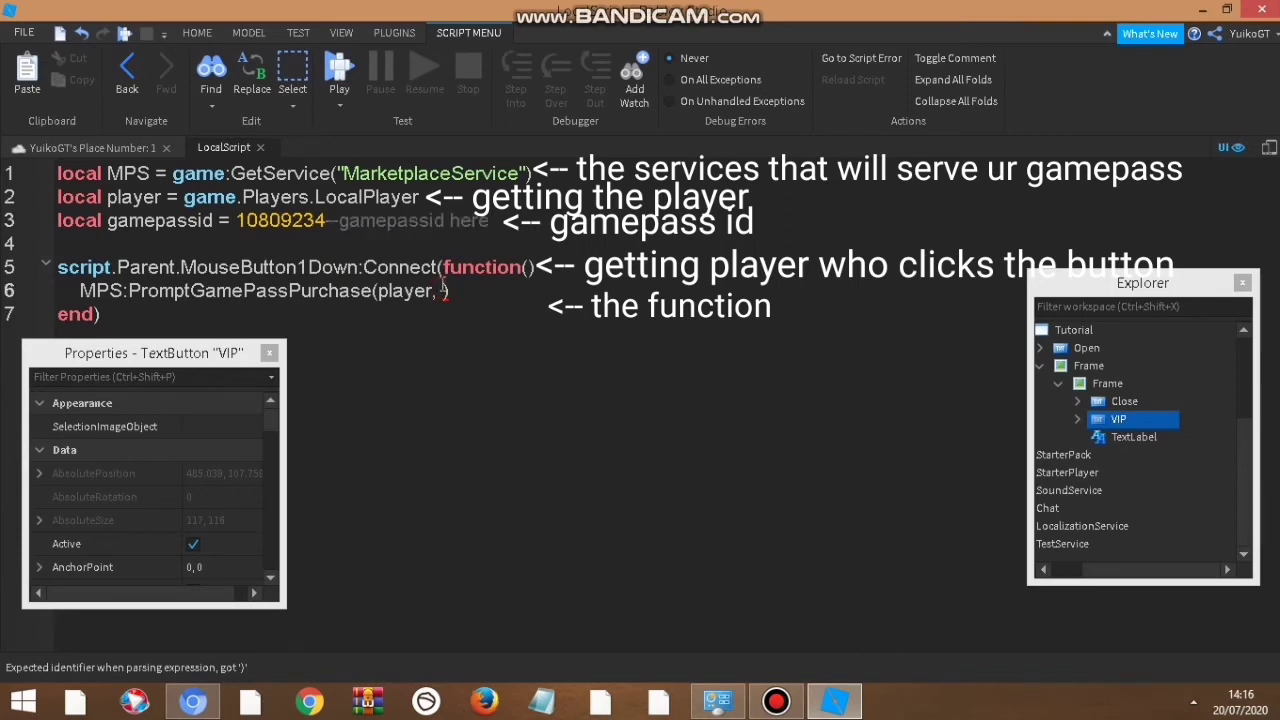
type("ga")
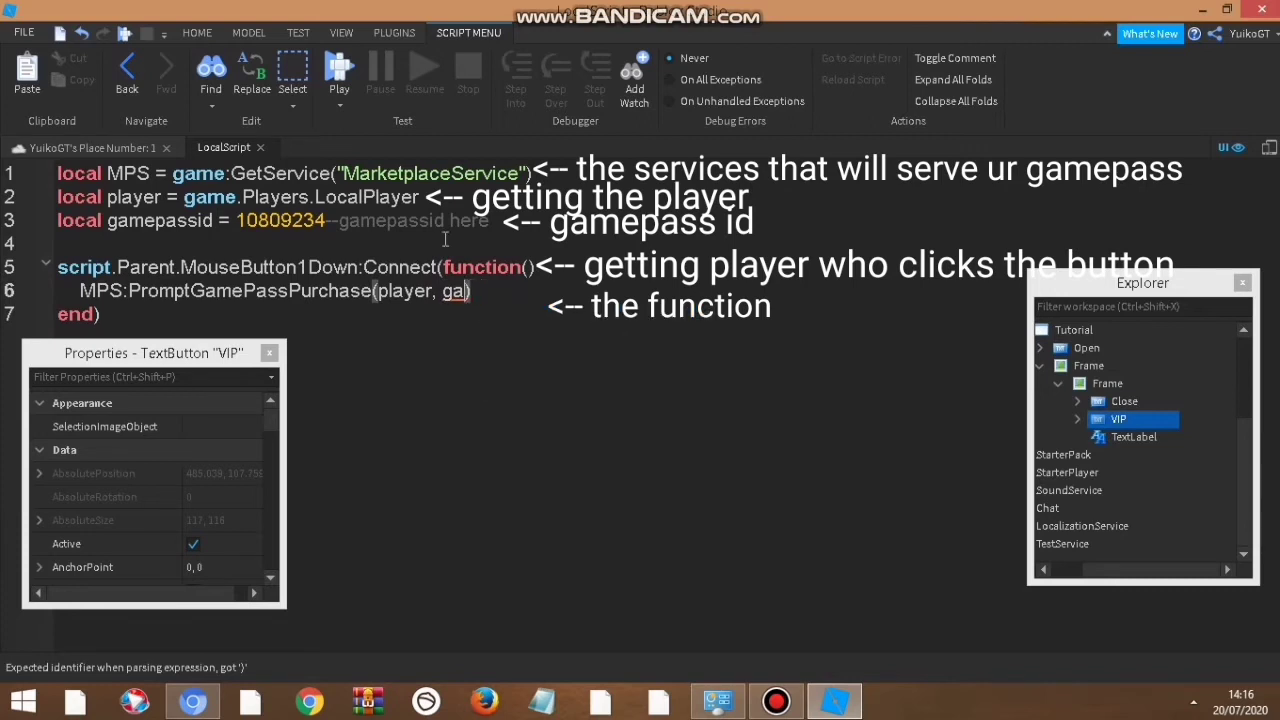
type("mepassid")
left_click(622, 333)
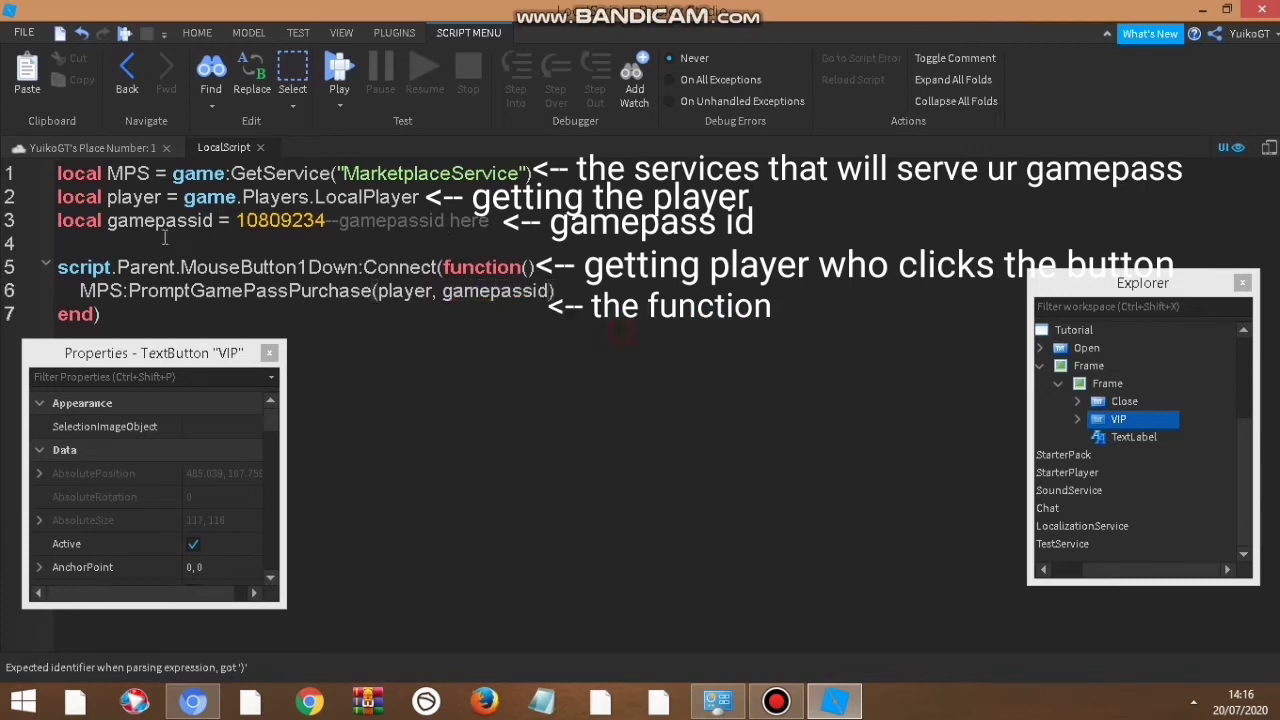
Close the script and untick Visible on the Gamepass Frame
left_click(260, 147)
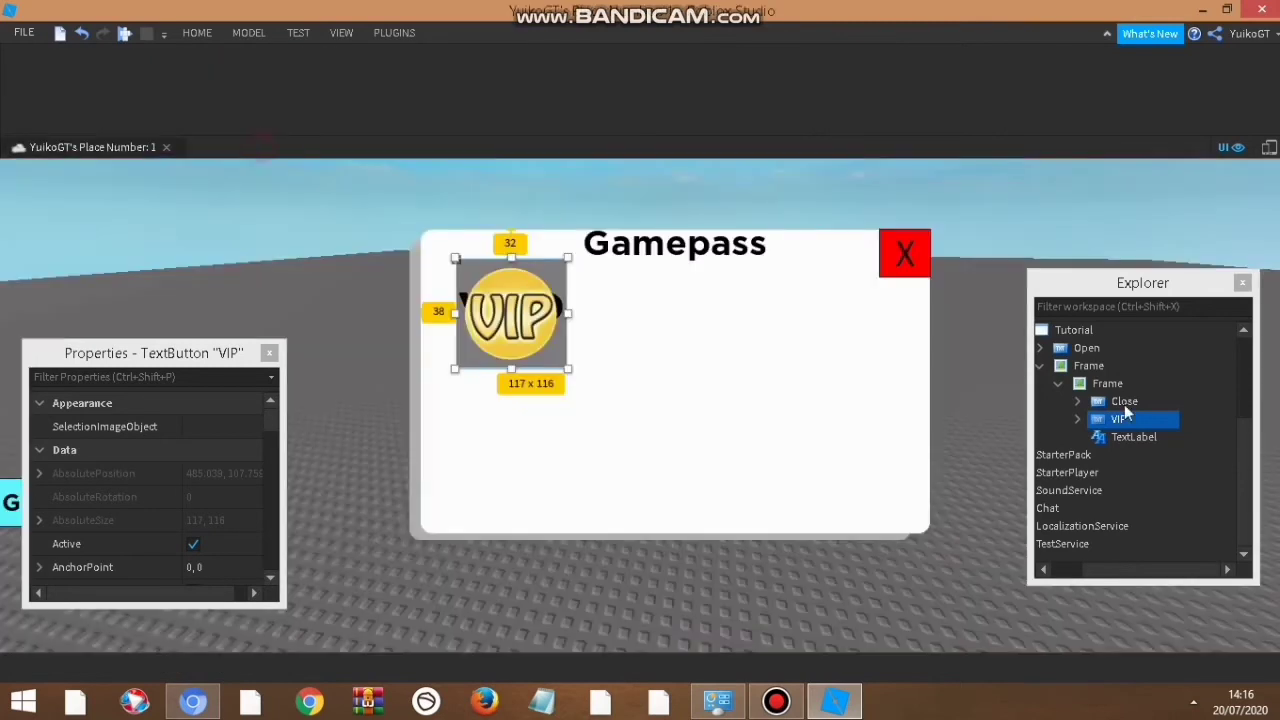
left_click(1100, 365)
scroll(167, 475, "down", 3)
scroll(167, 475, "down", 5)
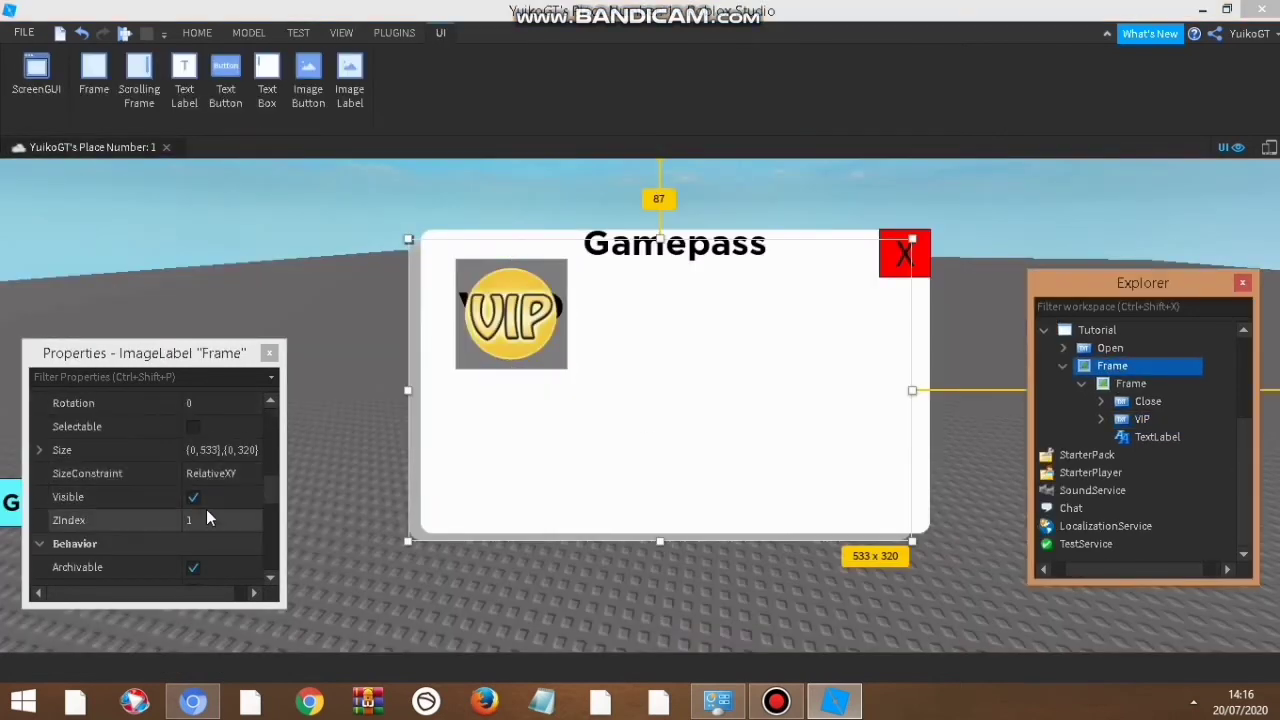
left_click(179, 496)
Publish the place to Roblox from the File menu
left_click(23, 32)
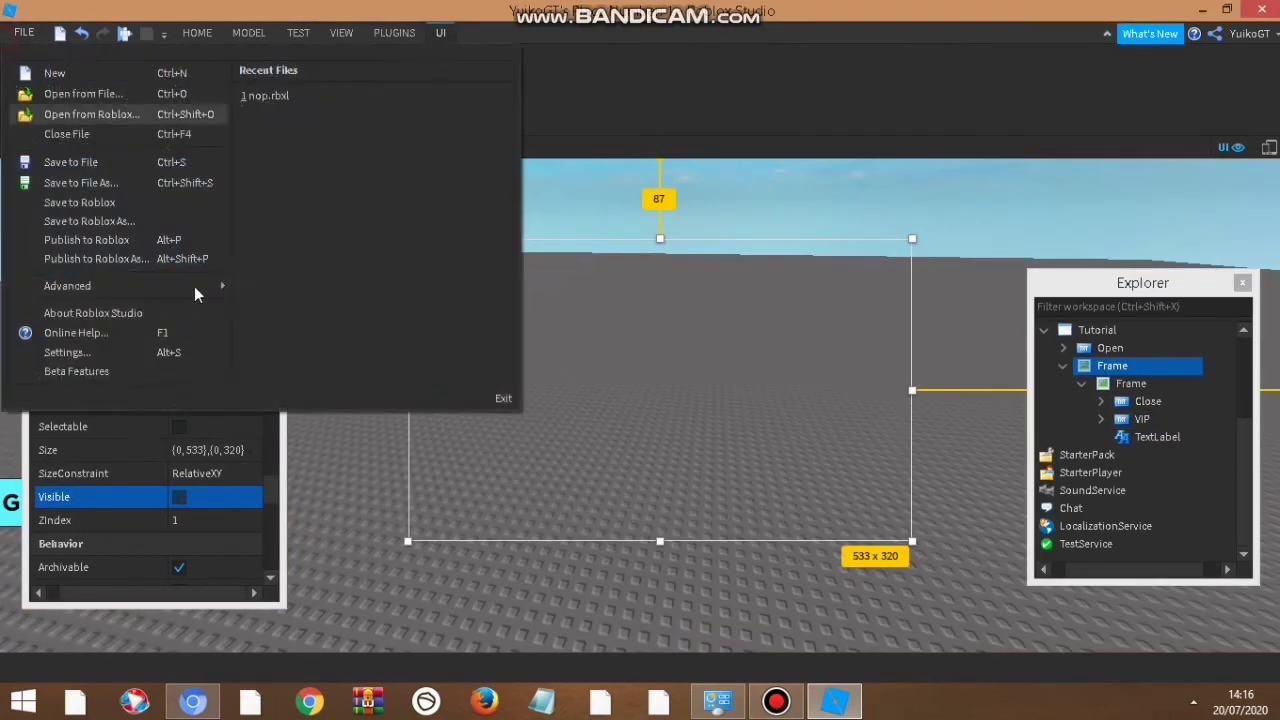
left_click(183, 234)
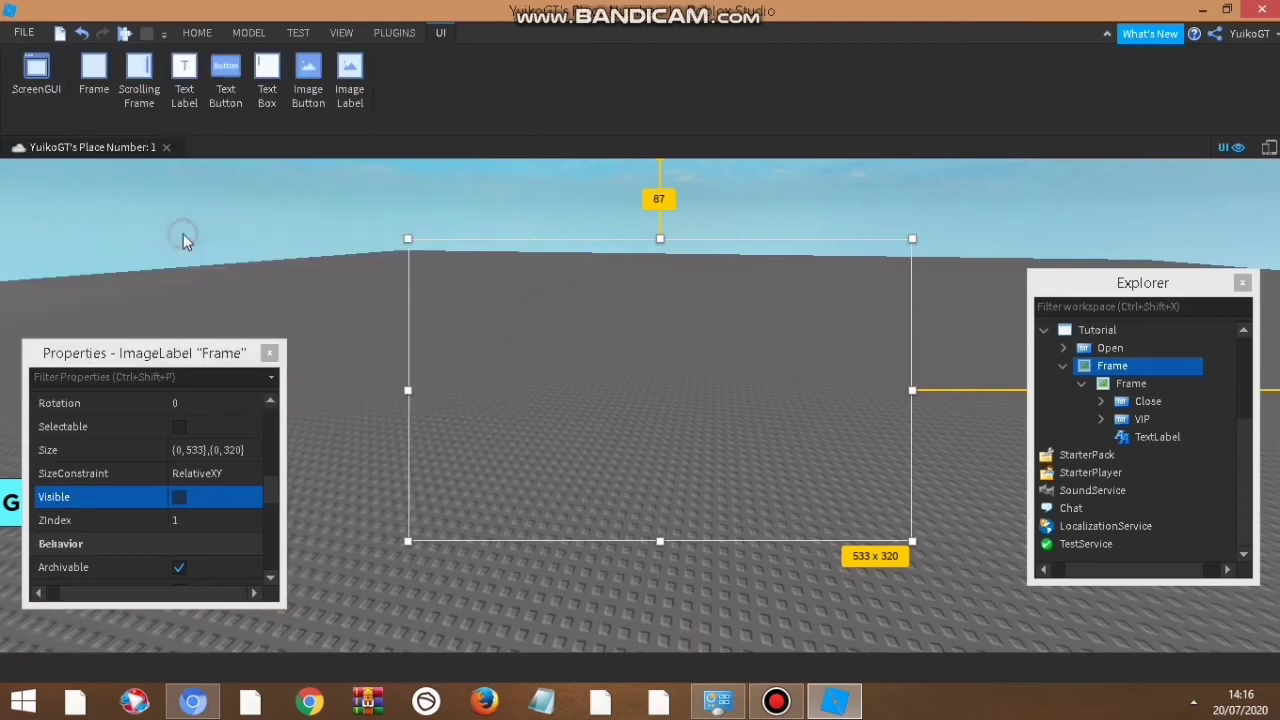
left_click(342, 33)
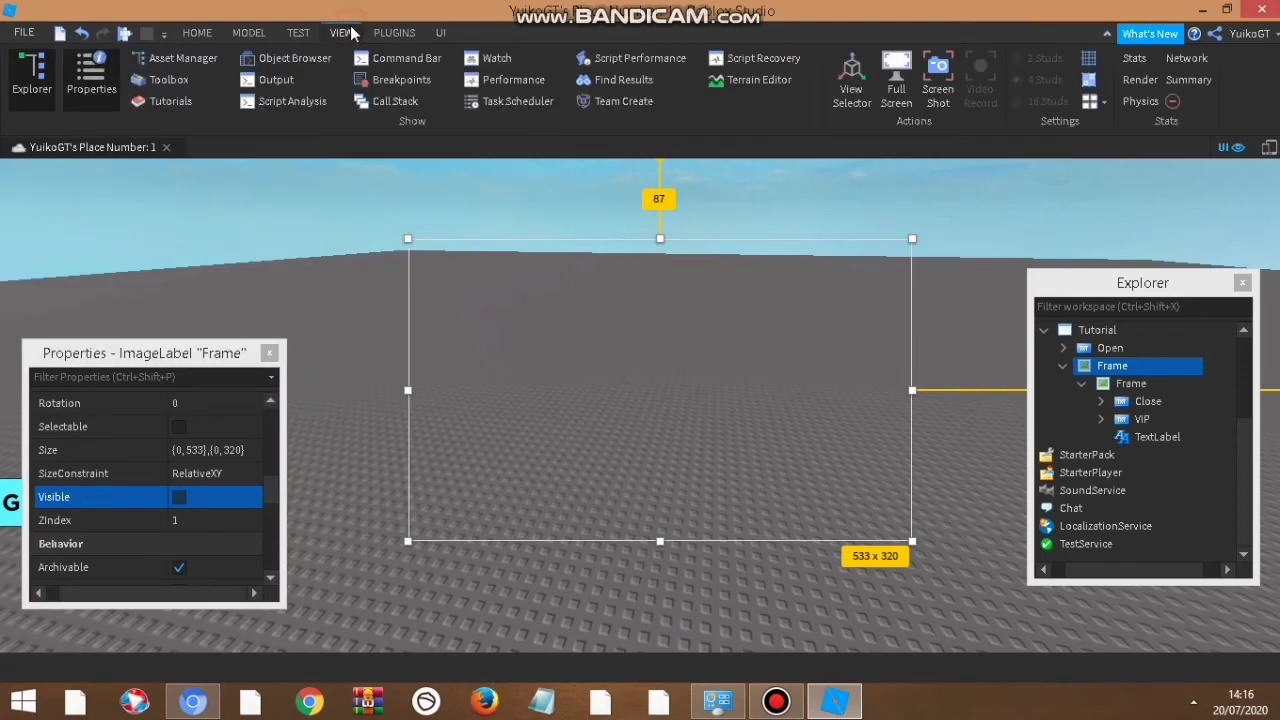
left_click(775, 702)
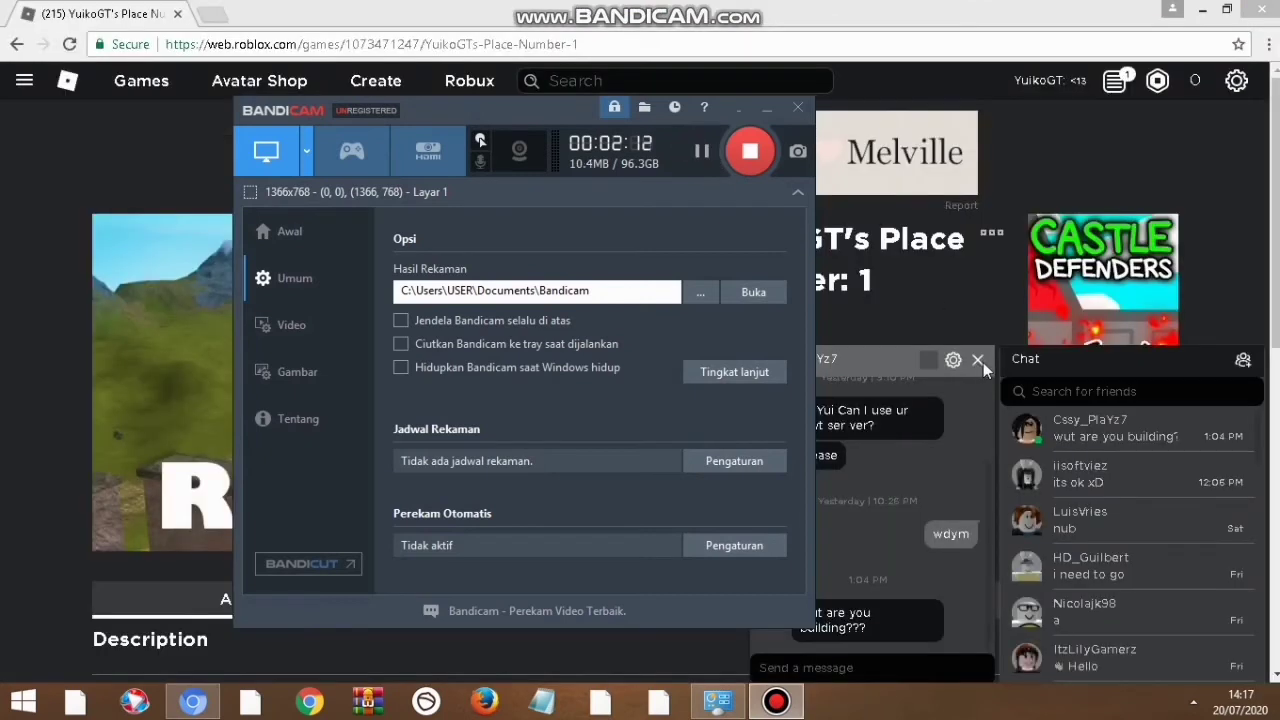
Launch the game with Play from its page in the browser
left_click(983, 362)
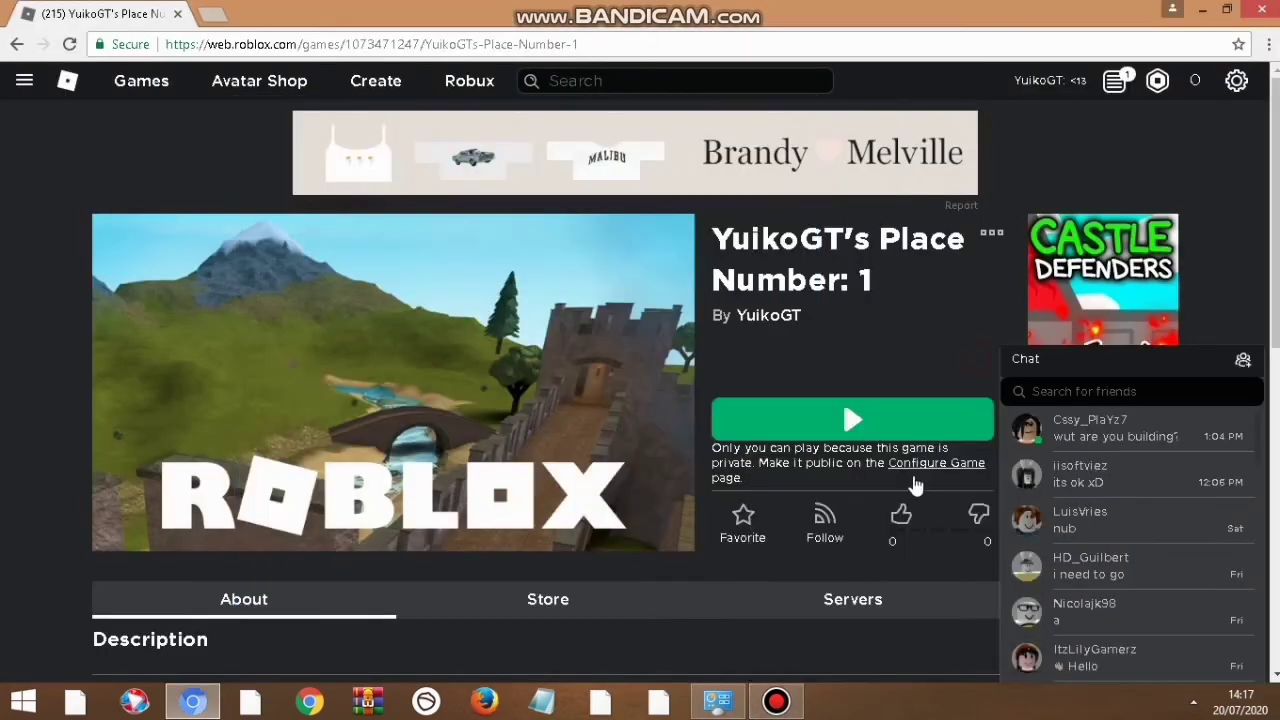
left_click(776, 702)
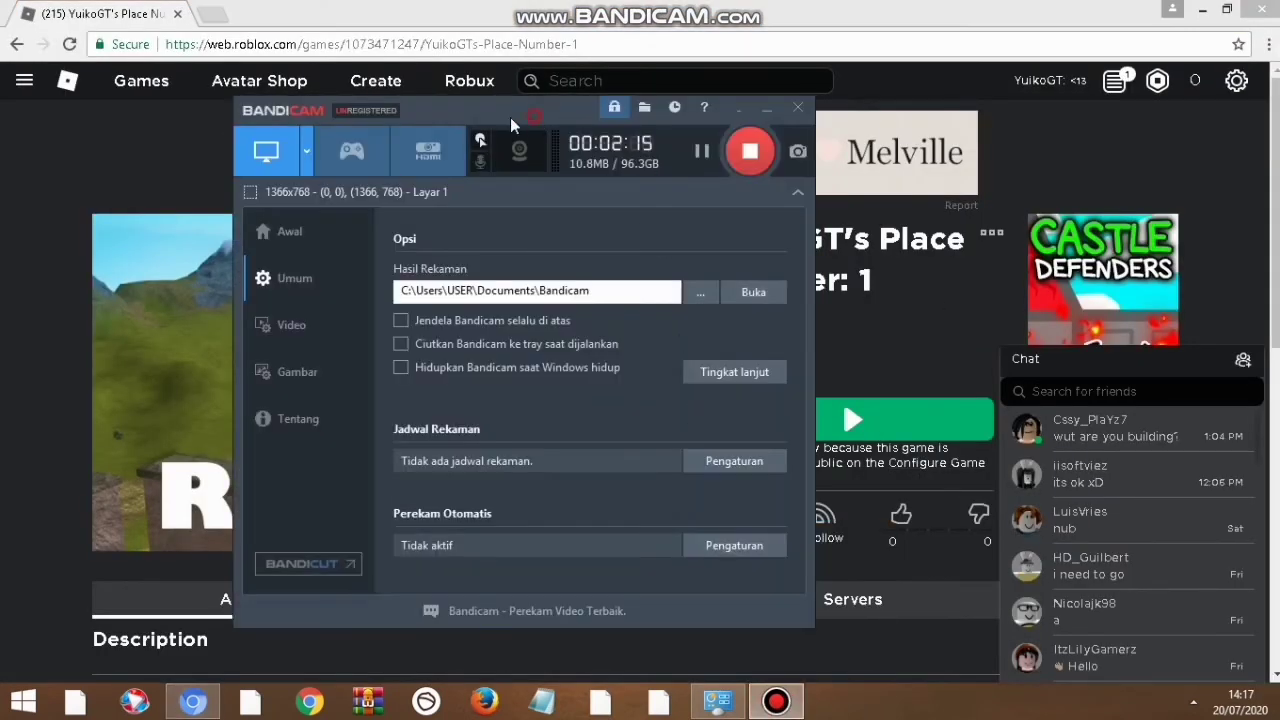
left_click_drag(510, 124, 369, 146)
left_click(860, 421)
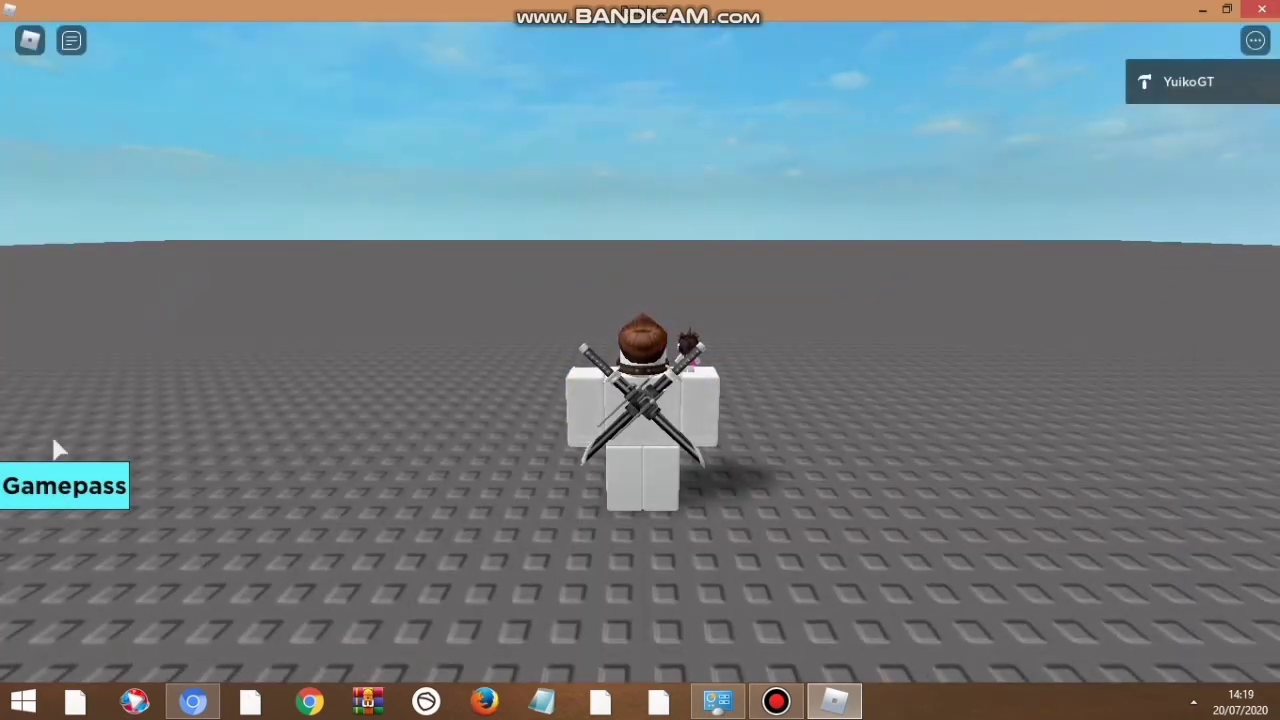
Open the Gamepass panel and click VIP; the prompt reports the item is already owned
left_click(55, 483)
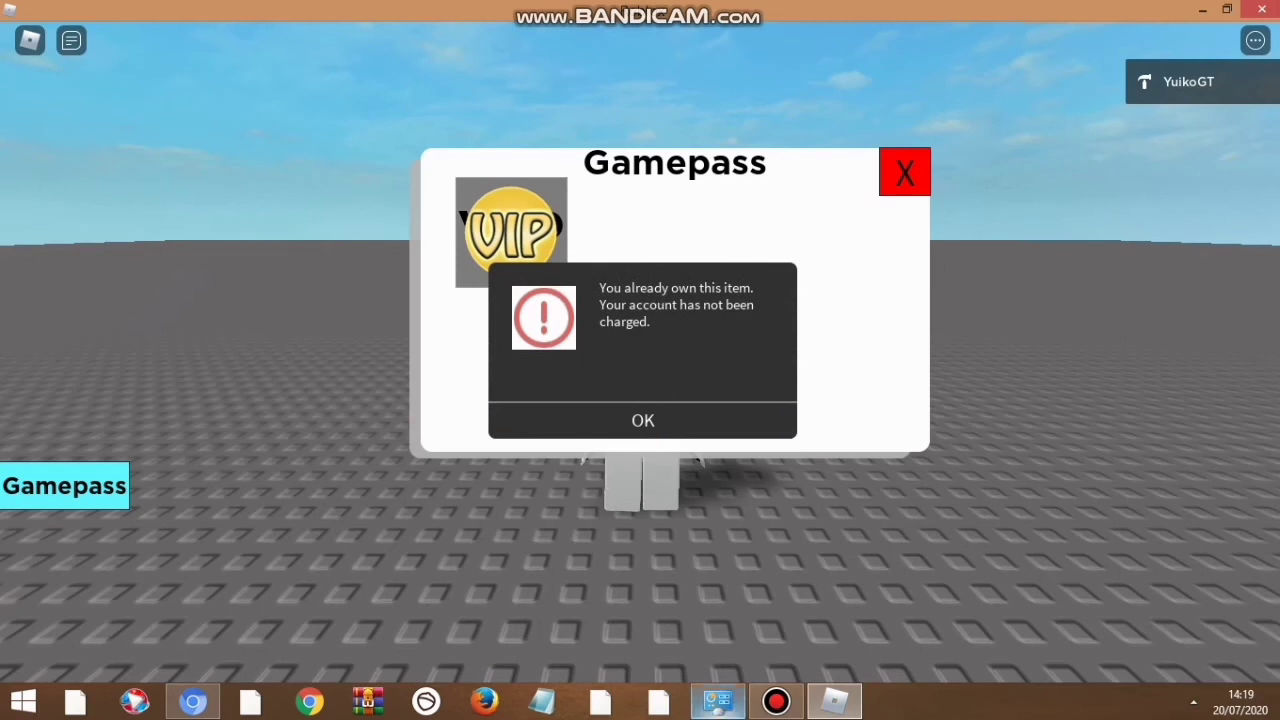
left_click(776, 700)
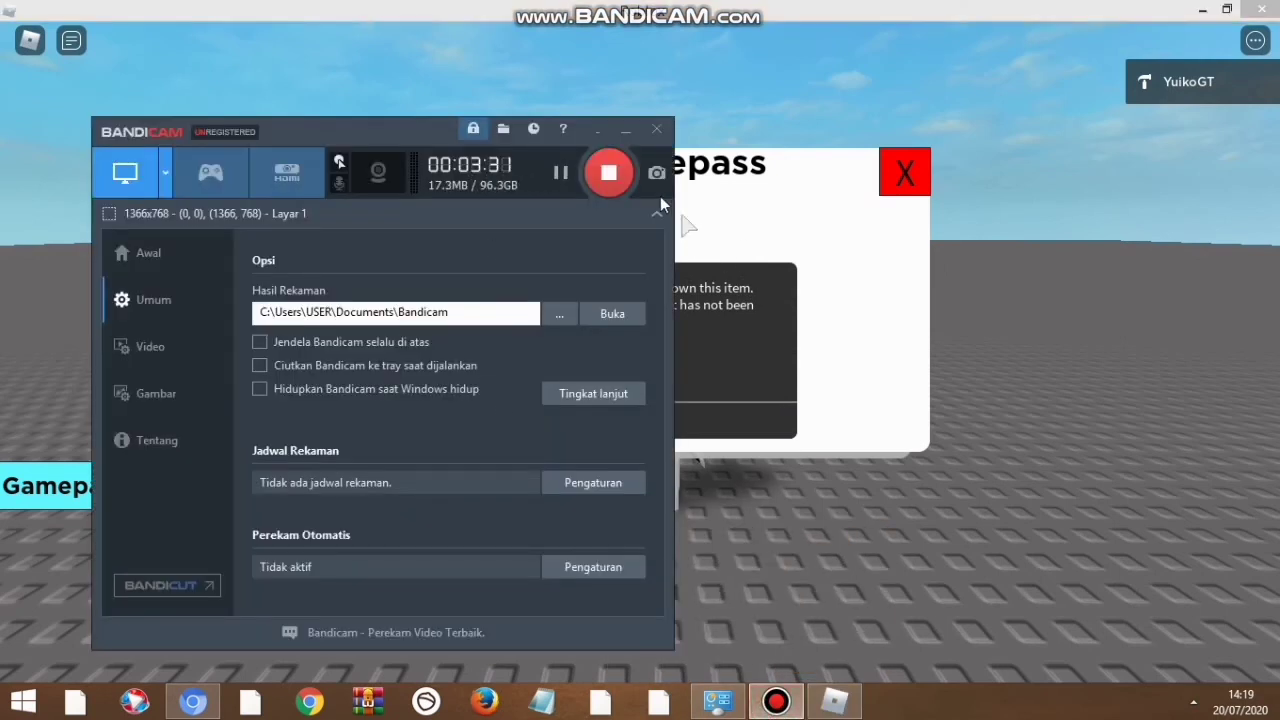
On the second account's game page, dismiss the save-password prompt and press Play
left_click(560, 172)
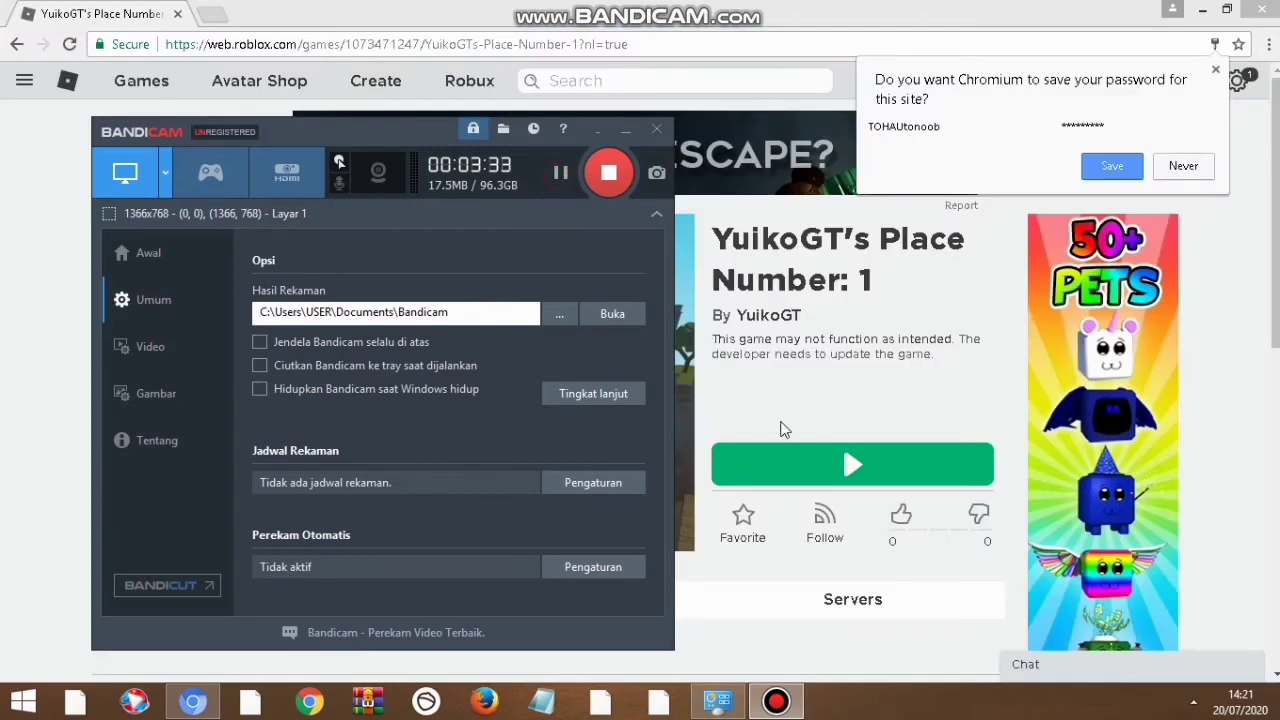
left_click(810, 464)
left_click(930, 445)
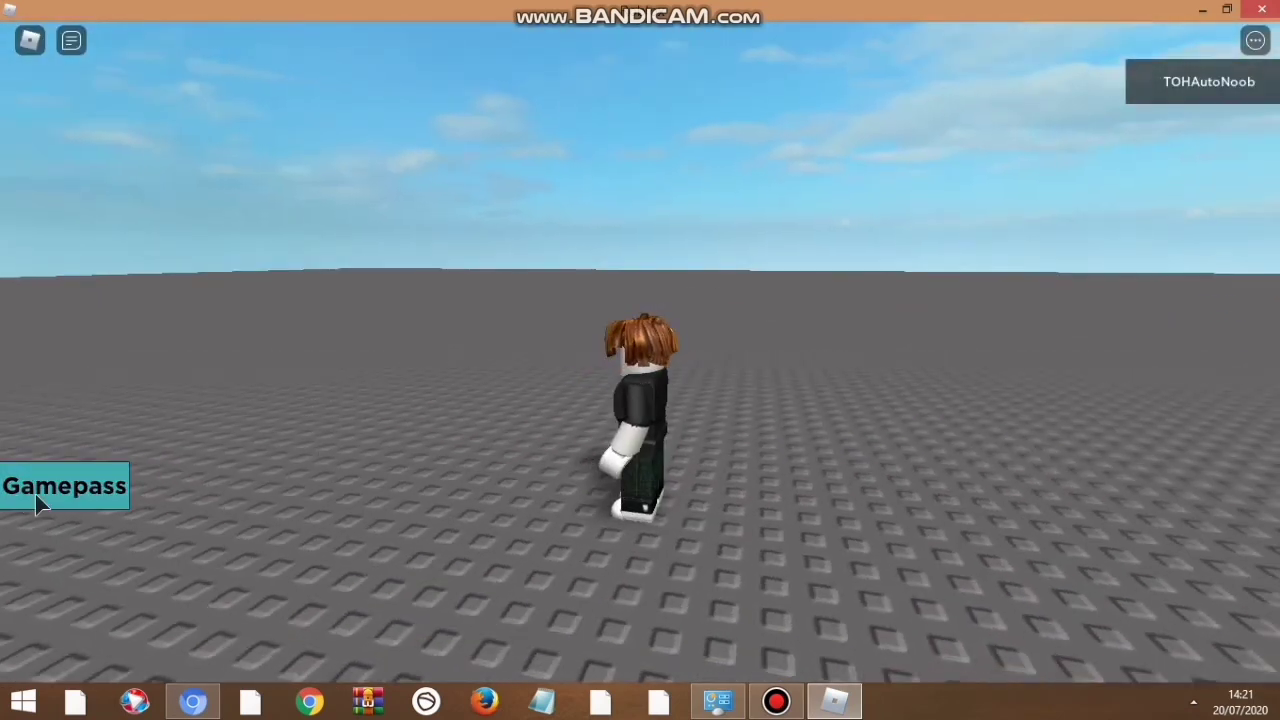
Try buying VIP twice, cancelling the Robux prompt and closing the blank Buy Robux window
left_click(35, 494)
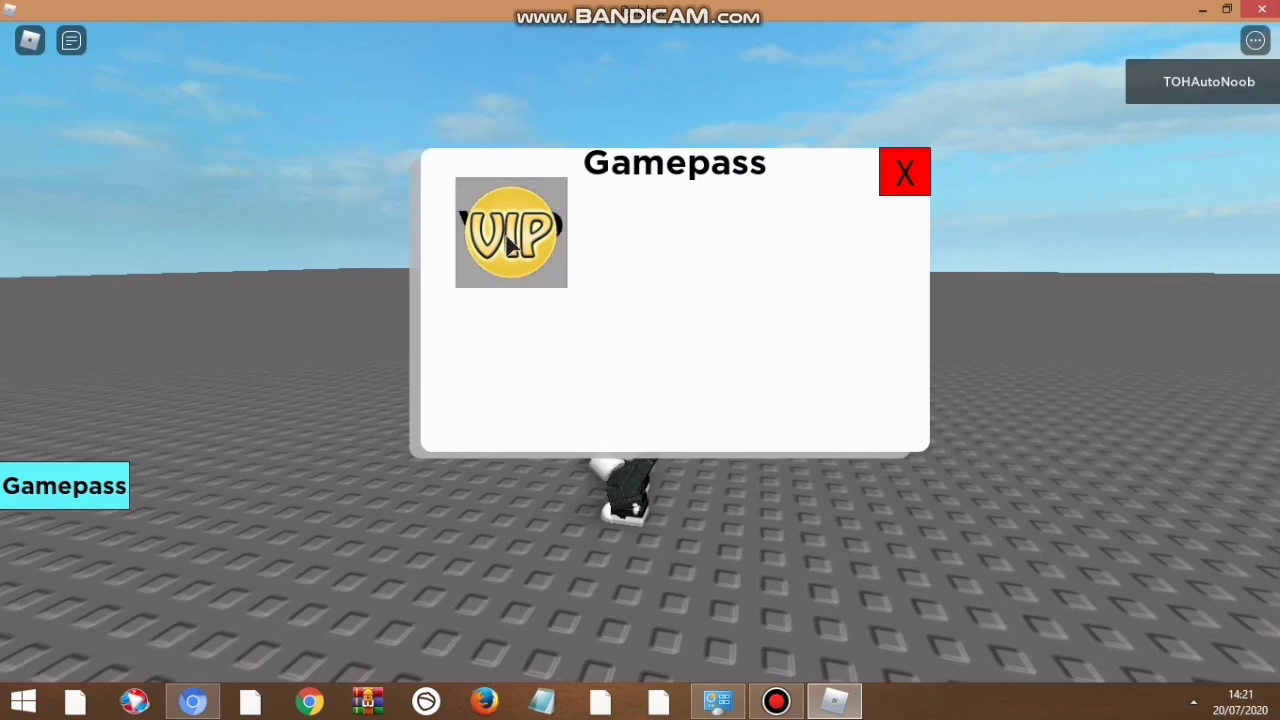
left_click(563, 286)
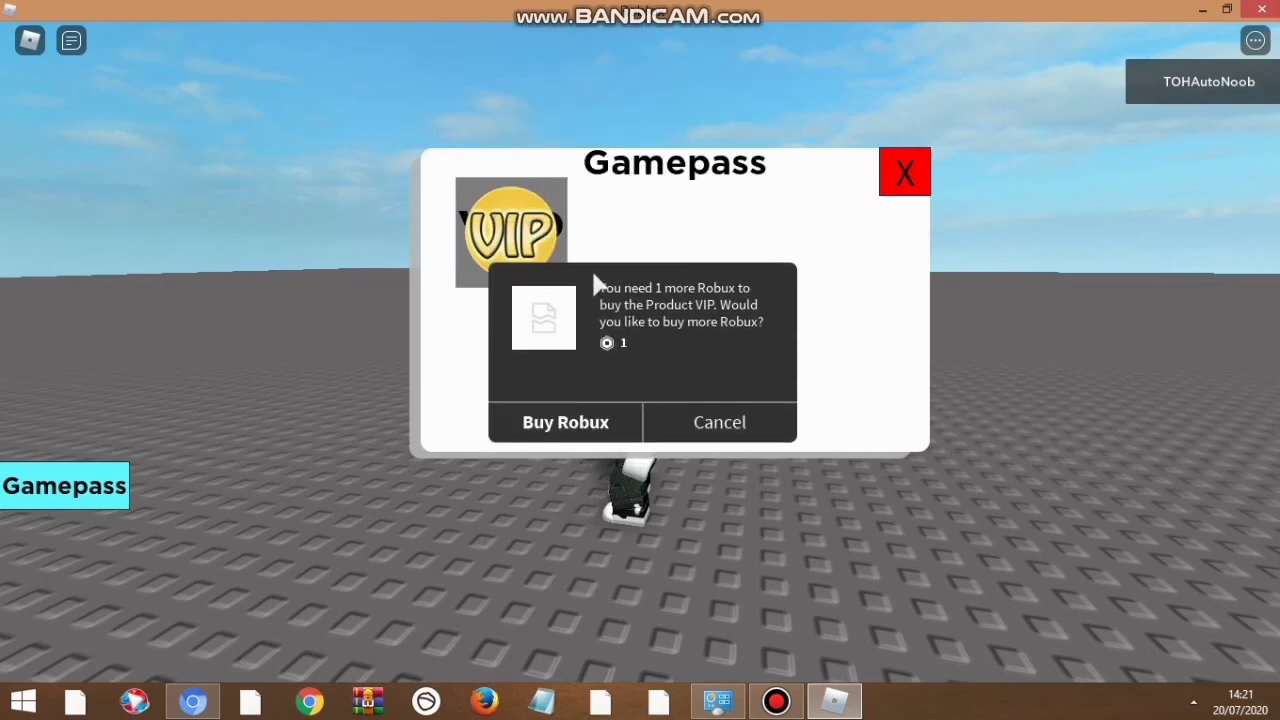
left_click(671, 430)
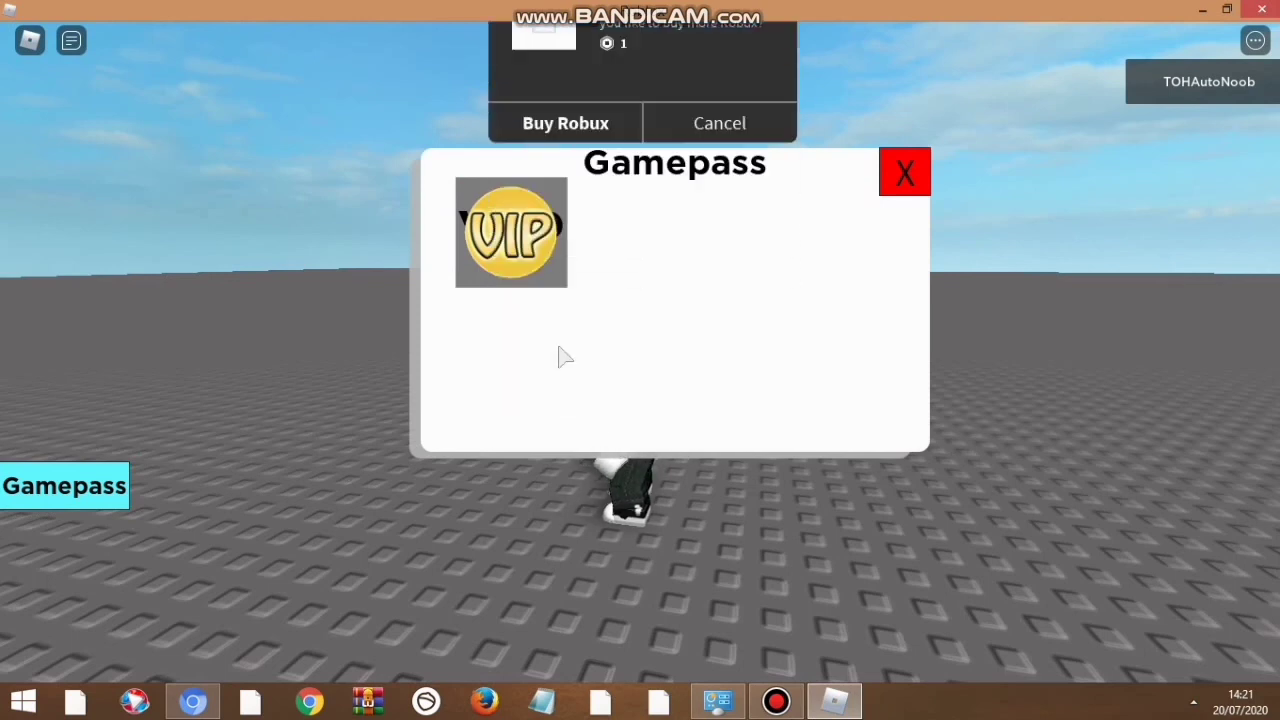
left_click(547, 275)
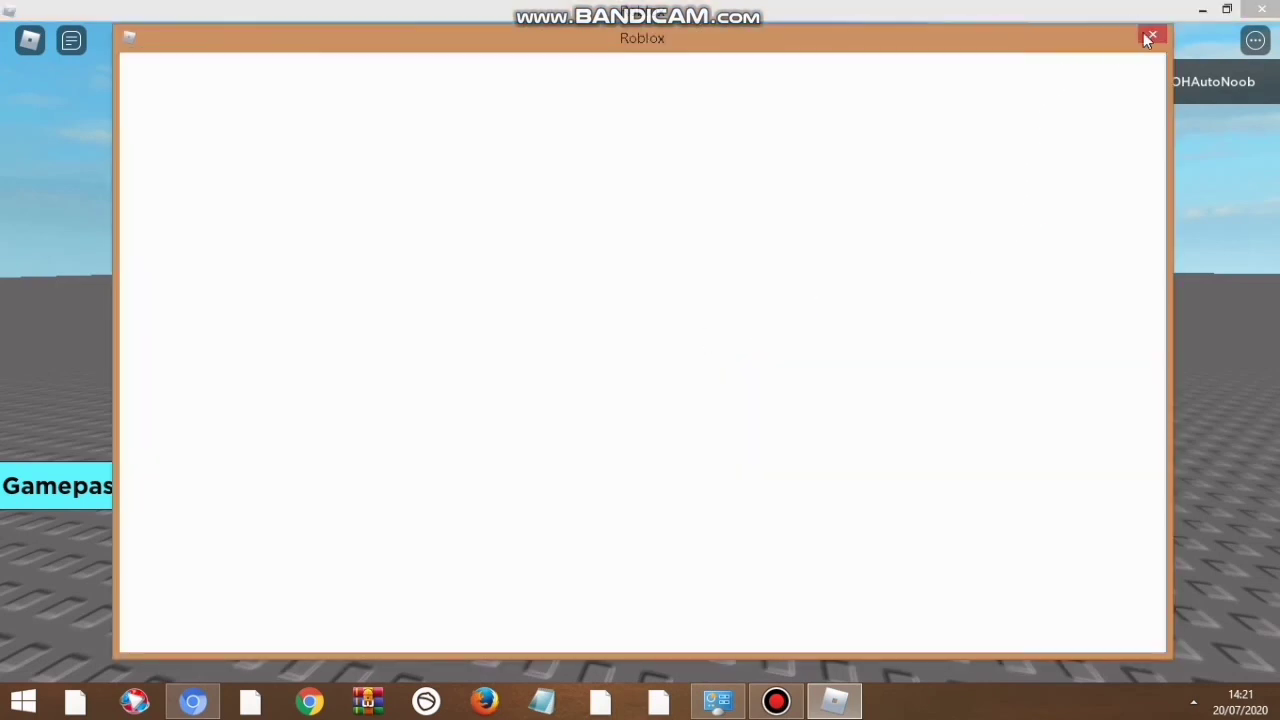
left_click(1150, 38)
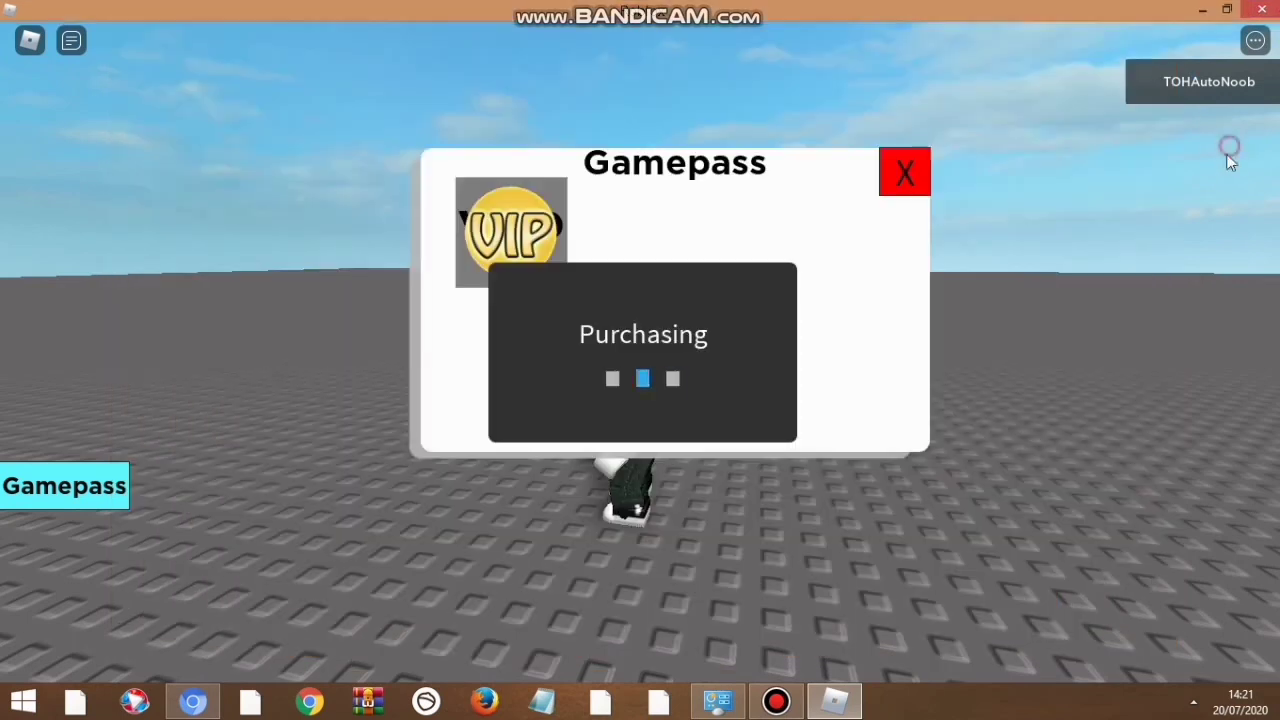
Send 'help' and ':C' in the game chat
key("slash")
type("help")
key("Return")
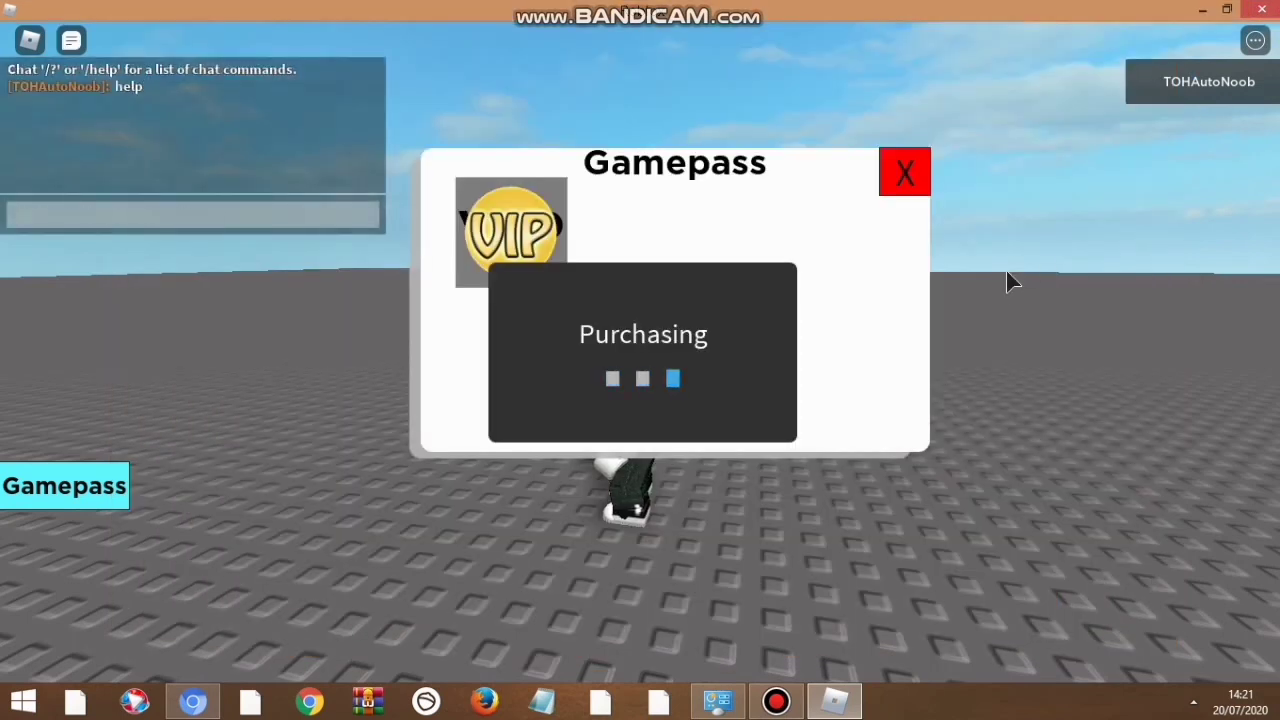
type(":C")
key("Return")
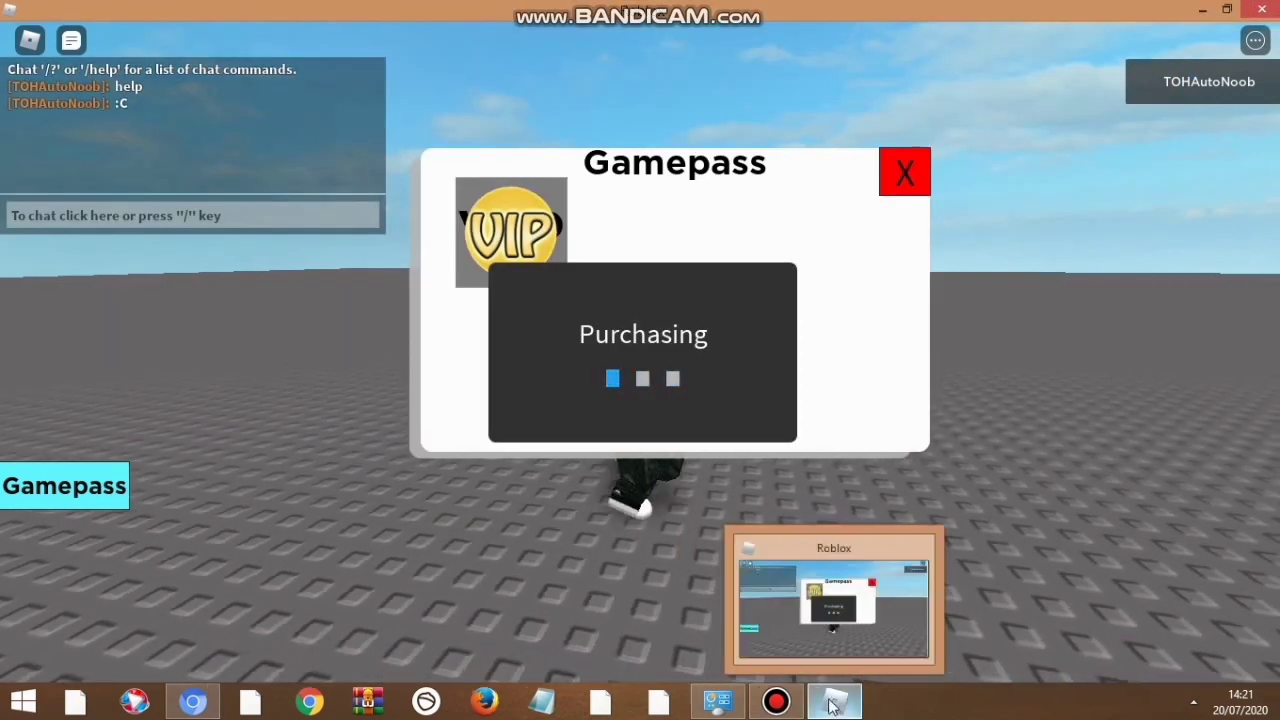
key("slash")
Send 'jk' in chat and close the Gamepass panel
type("jk")
key("Return")
left_click(897, 188)
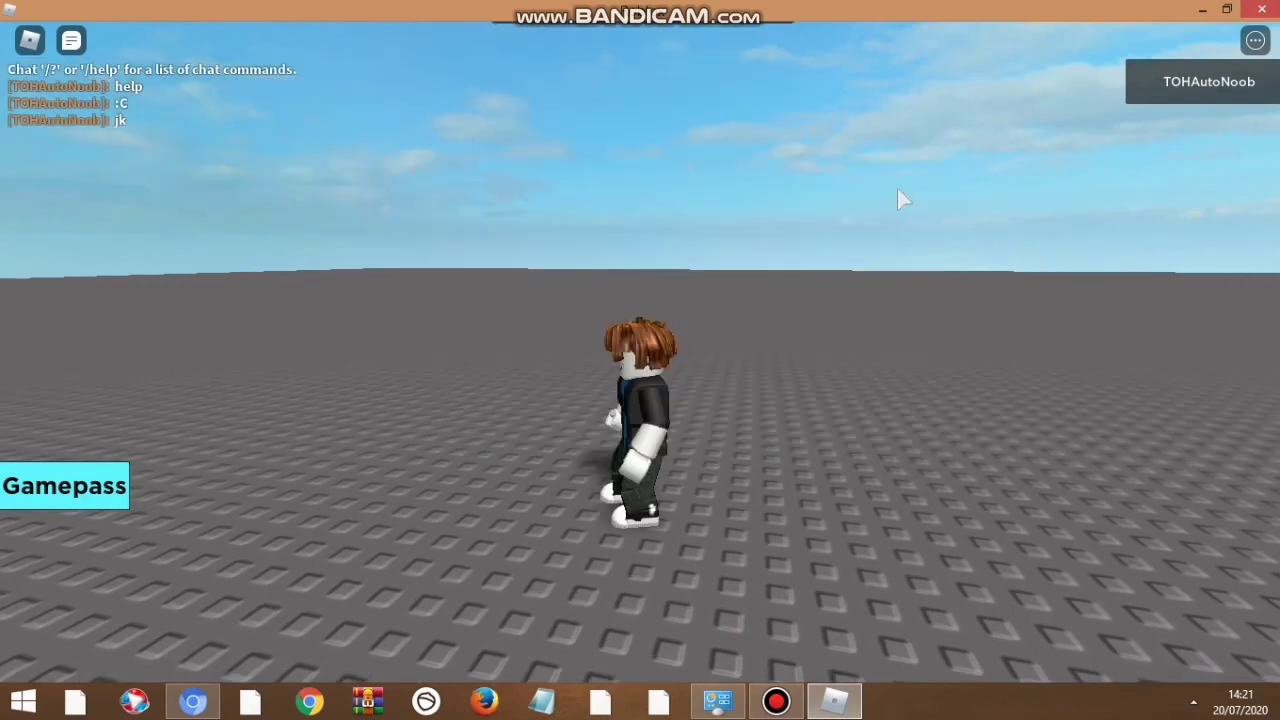
Send 'okay guys bye' in chat and type 'THANKS FOR WATCHING!' as the next message
key("slash")
type("okay guys by")
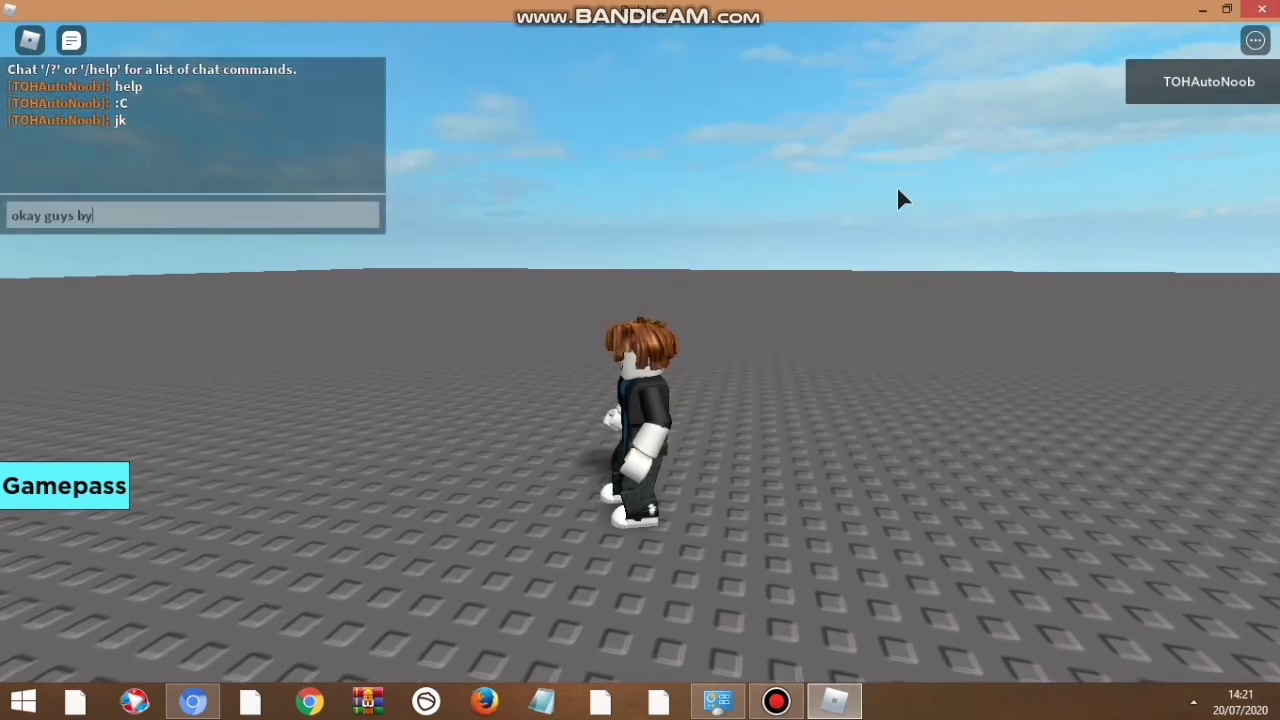
type("e")
key("Return")
key("slash")
type("THANKS FOR WATCHING!")
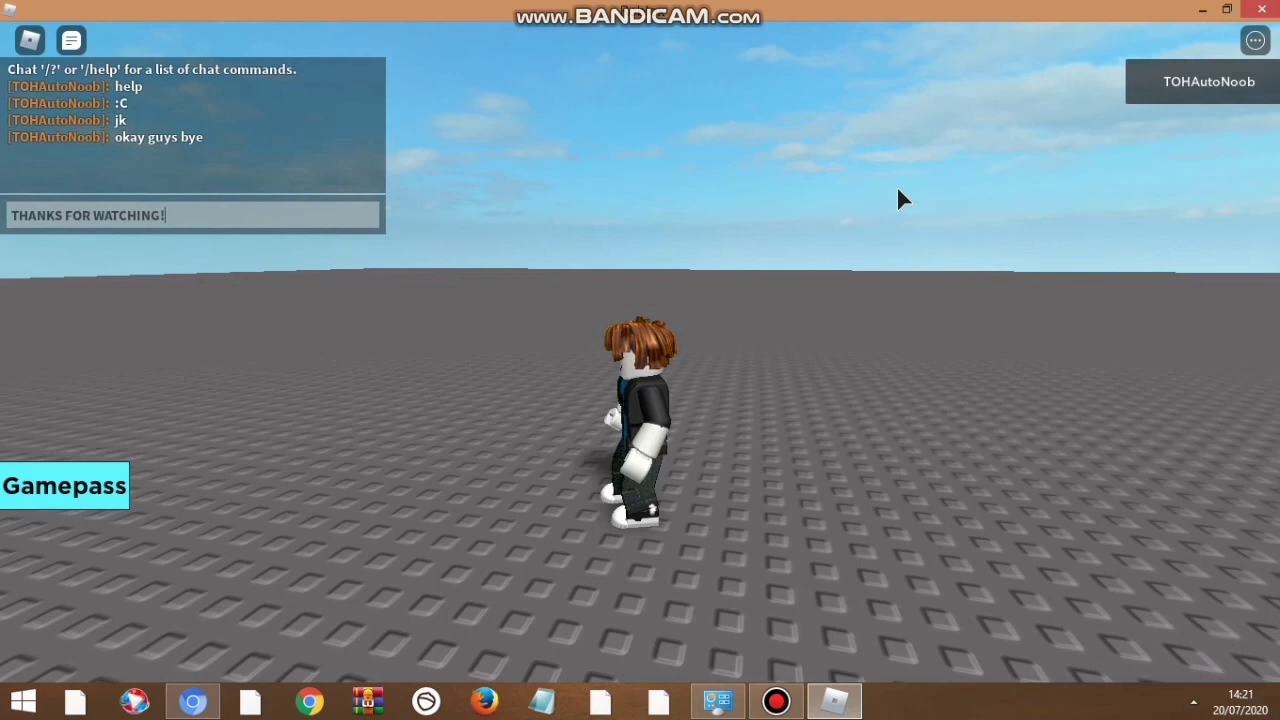